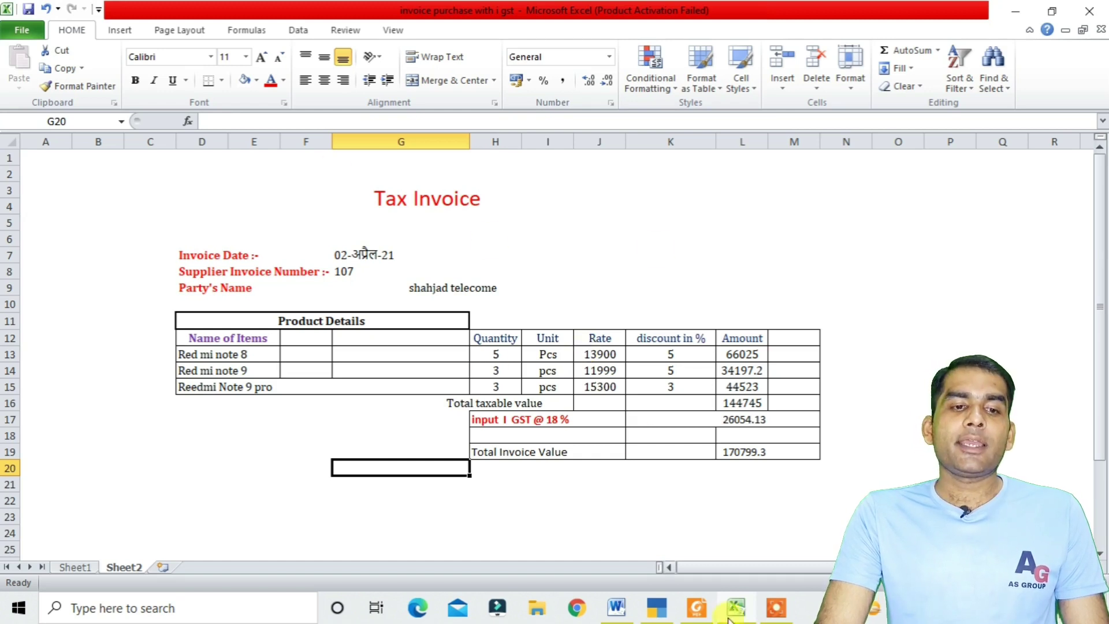
Step: Switch to TallyPrime and open the company's GST details from the master alteration list
left_click(693, 610)
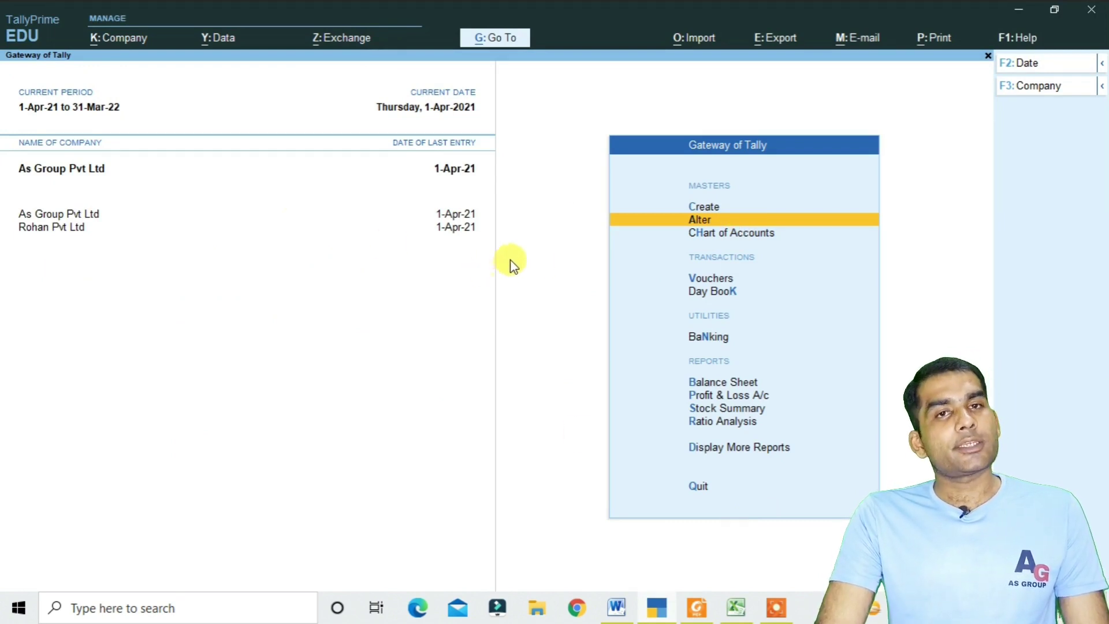
left_click(734, 223)
key("Down")
key("Down")
key("Down")
key("Down")
key("Down")
key("Down")
key("Down")
key("Down")
key("Down")
key("Down")
key("Down")
key("Return")
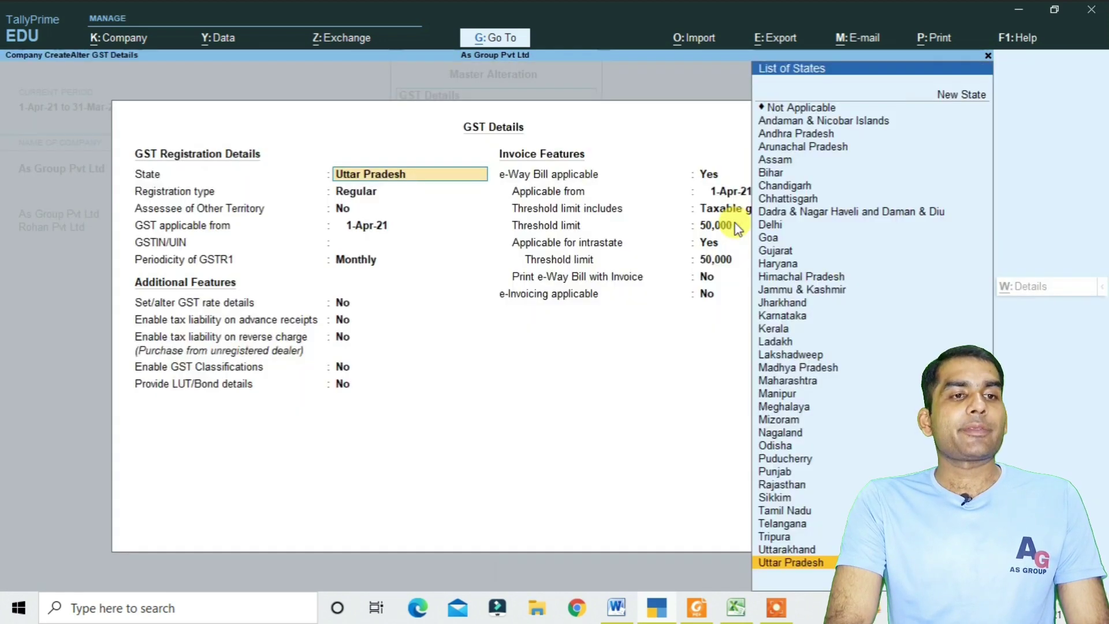
Step: Review the company's GST registration, additional features and e-Way Bill settings, and accept them without changes
key("Return")
key("Return")
key("Return")
key("Return")
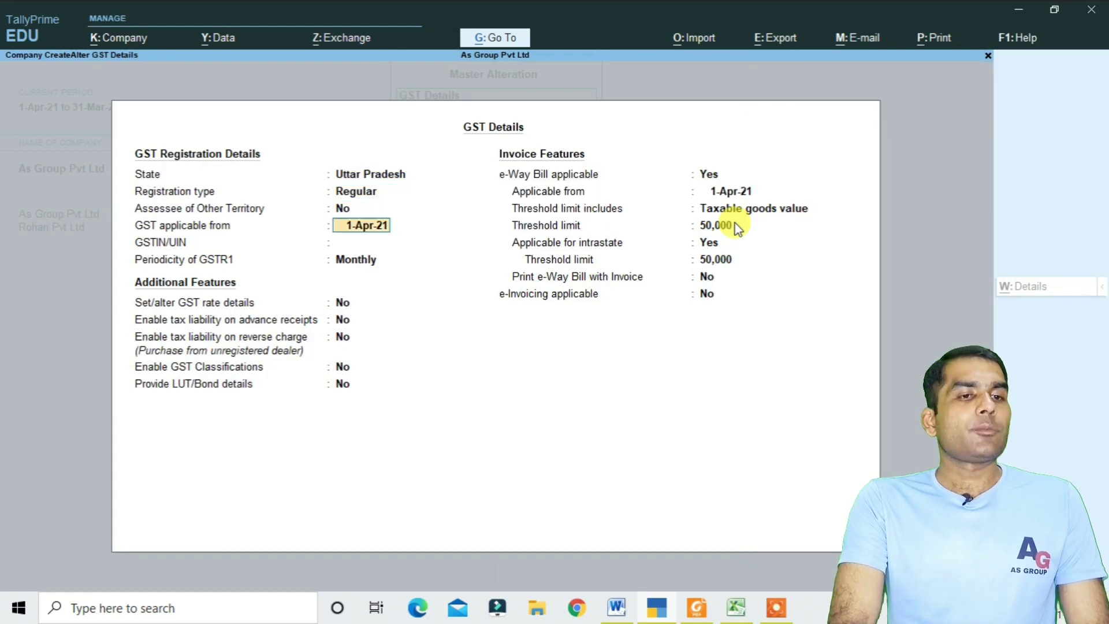
key("Return")
key("Return")
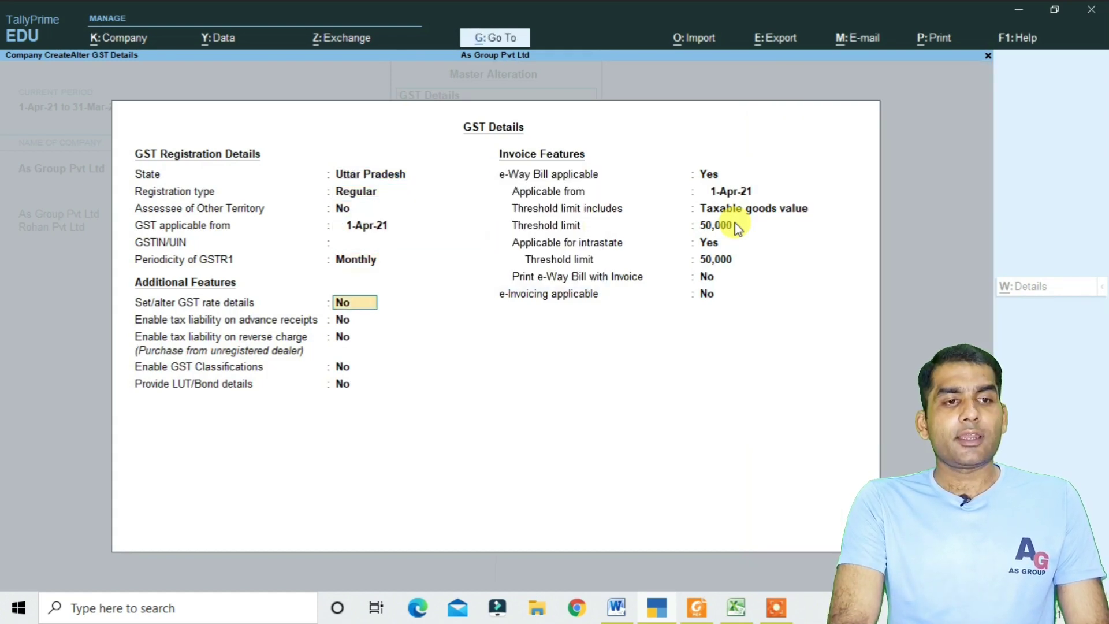
key("Return")
key("Return")
key("Return")
key("Return")
key("Return")
key("Return")
key("Return")
key("Return")
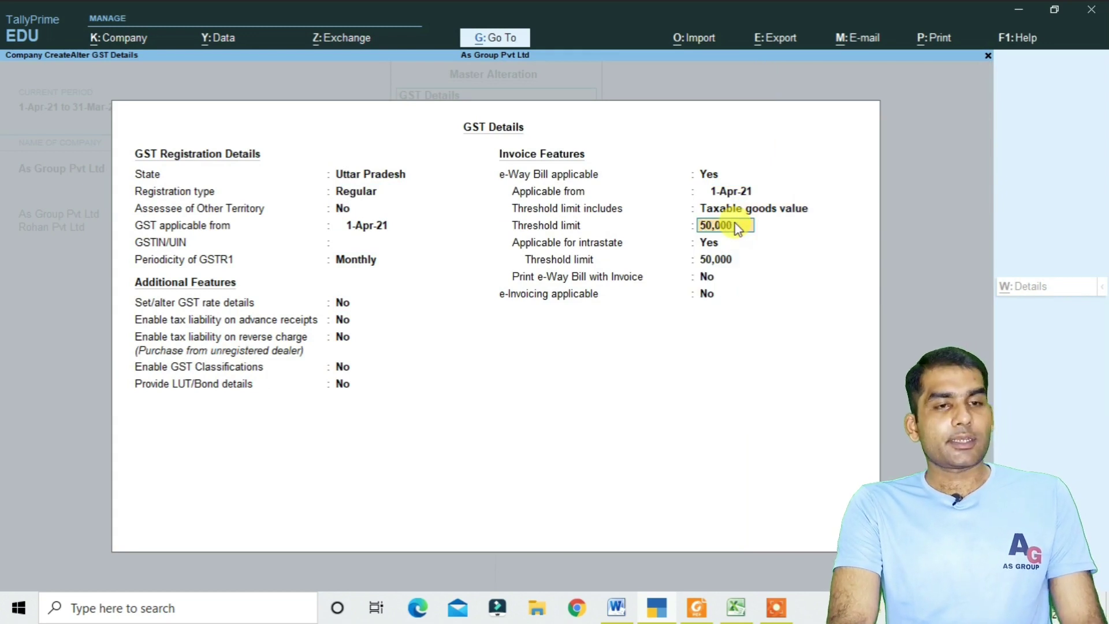
key("ctrl+a")
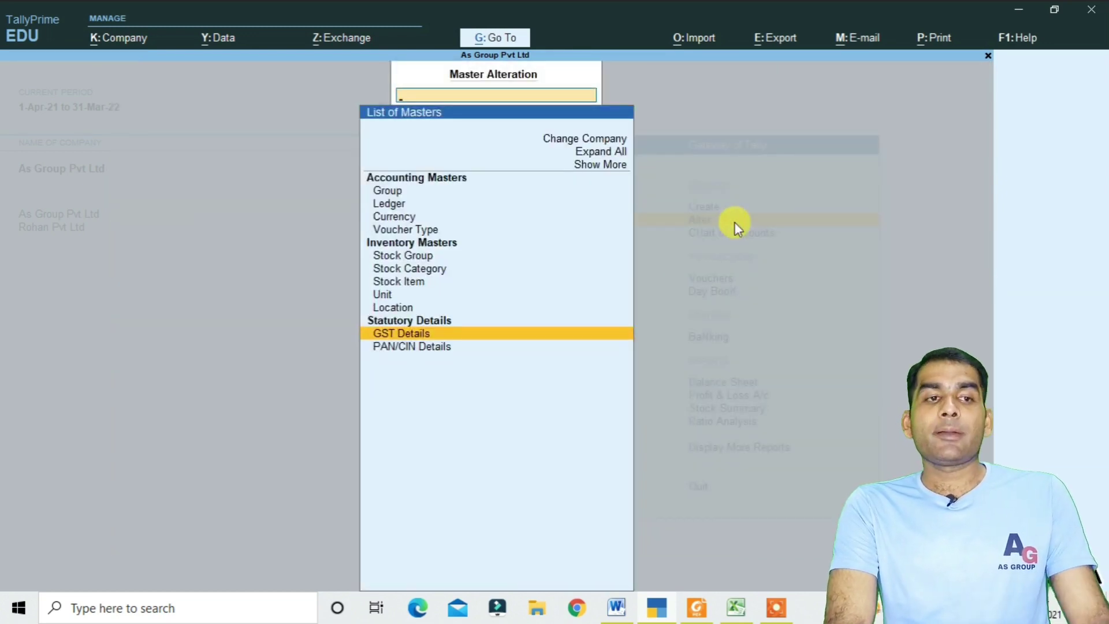
Step: Open the Redmi Note 8 stock item for alteration
key("Up")
key("Up")
key("Up")
key("Up")
key("Up")
key("Up")
key("Up")
key("Up")
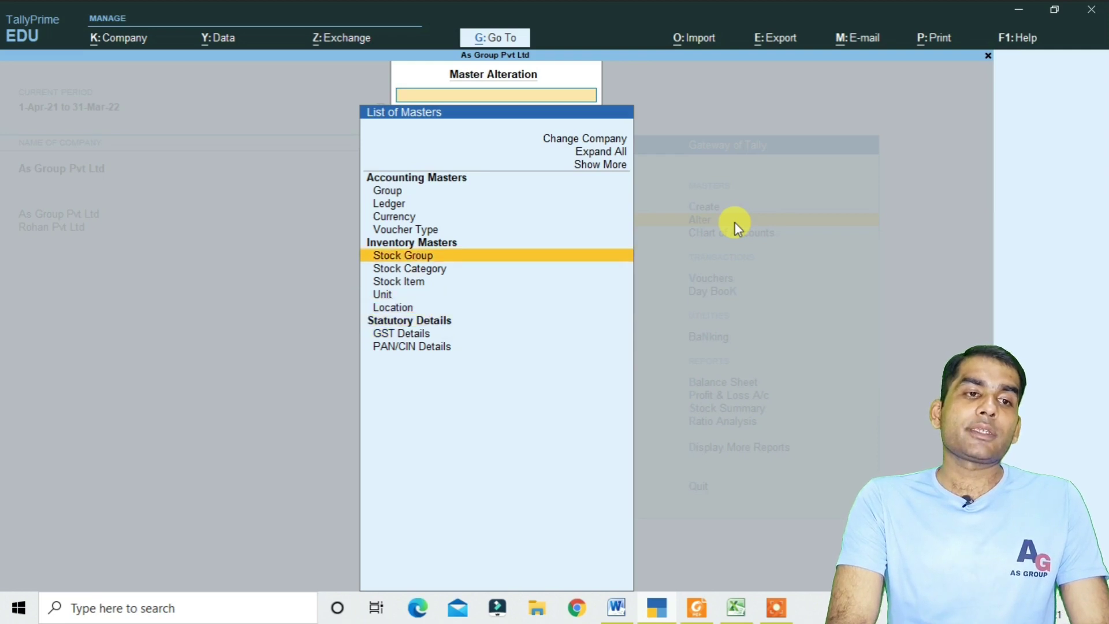
key("Up")
key("Down")
key("Down")
key("Down")
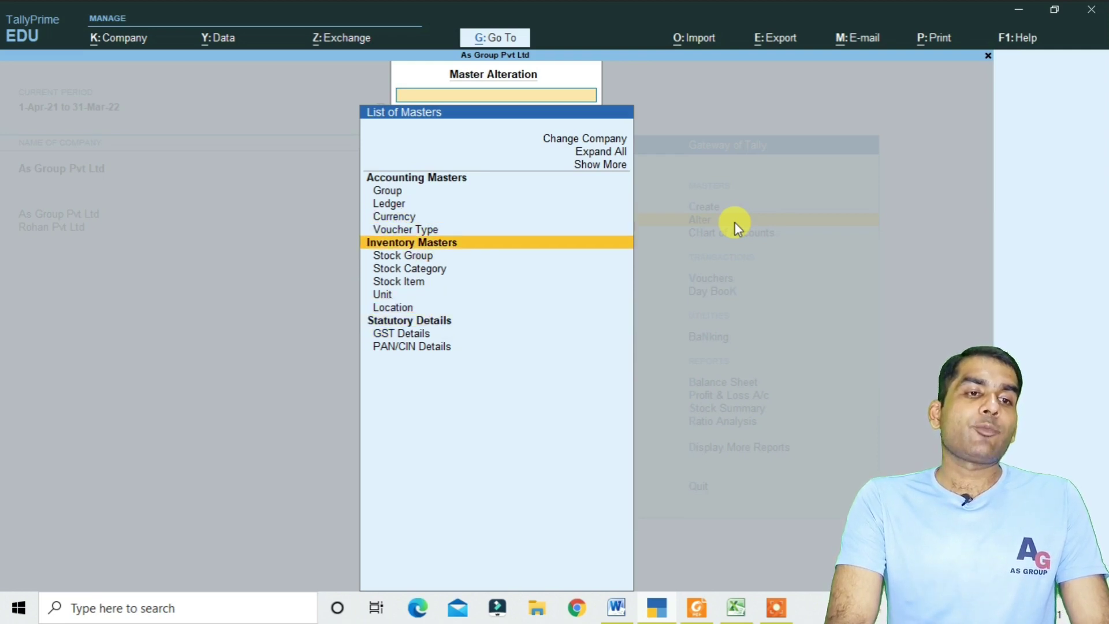
key("Down")
key("Down")
key("Return")
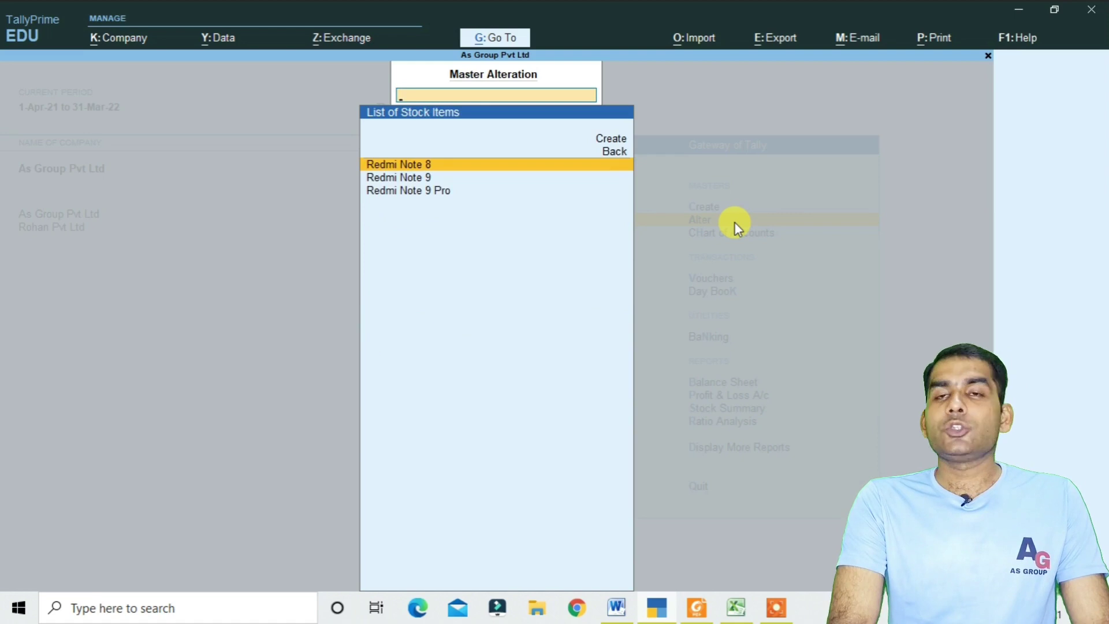
key("Return")
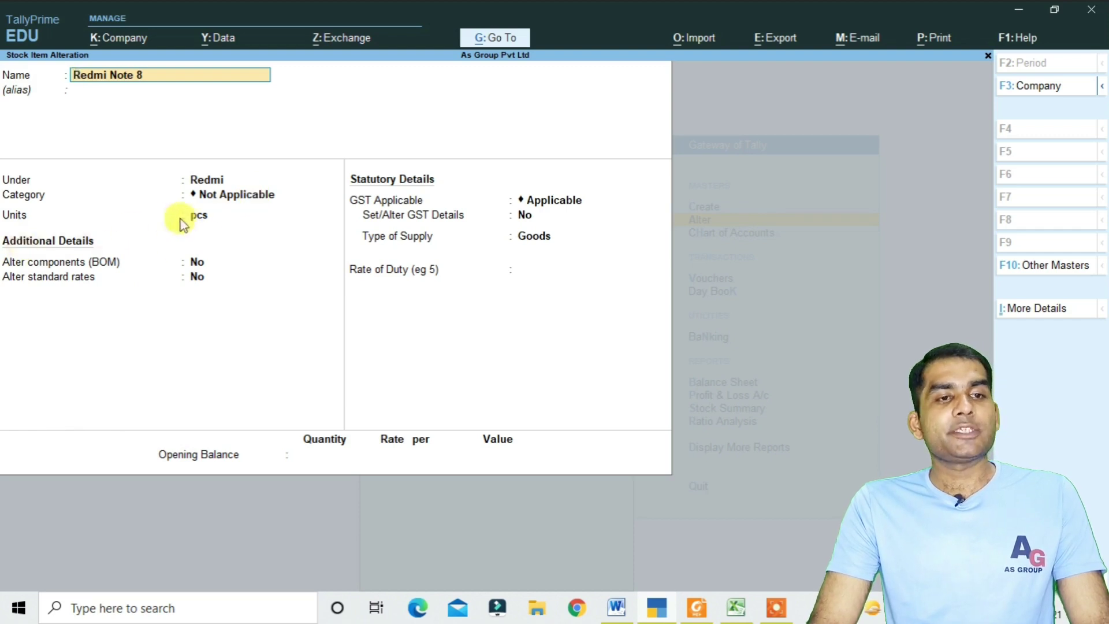
Step: Set Set/Alter GST Details to Yes for Redmi Note 8, accept its tax rates, save the item and return to the Gateway of Tally
left_click(522, 216)
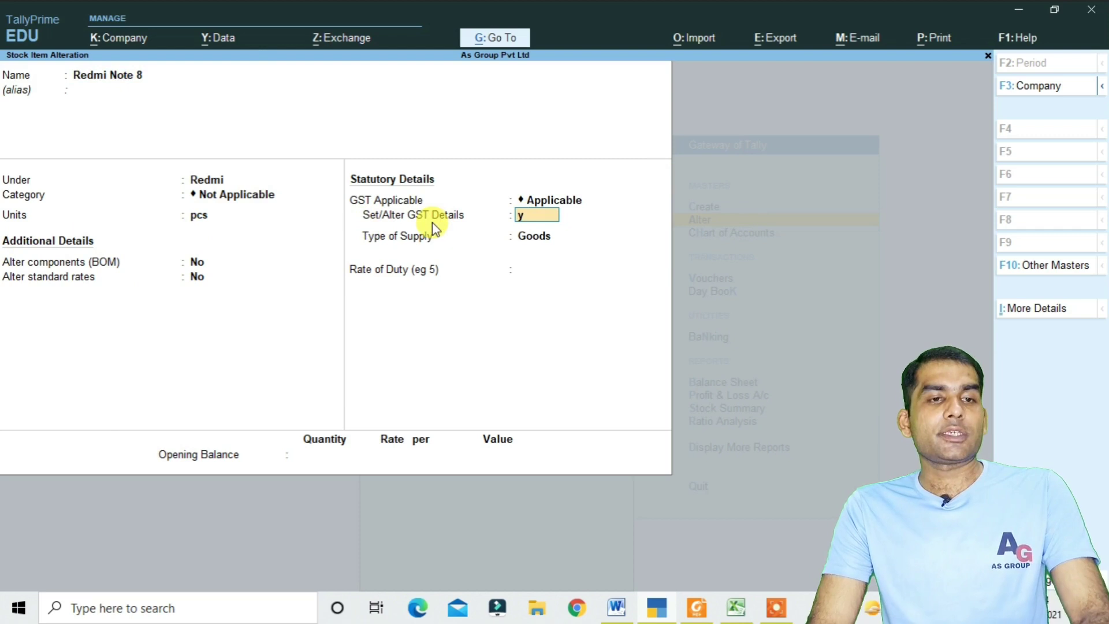
key("Return")
left_click(647, 326)
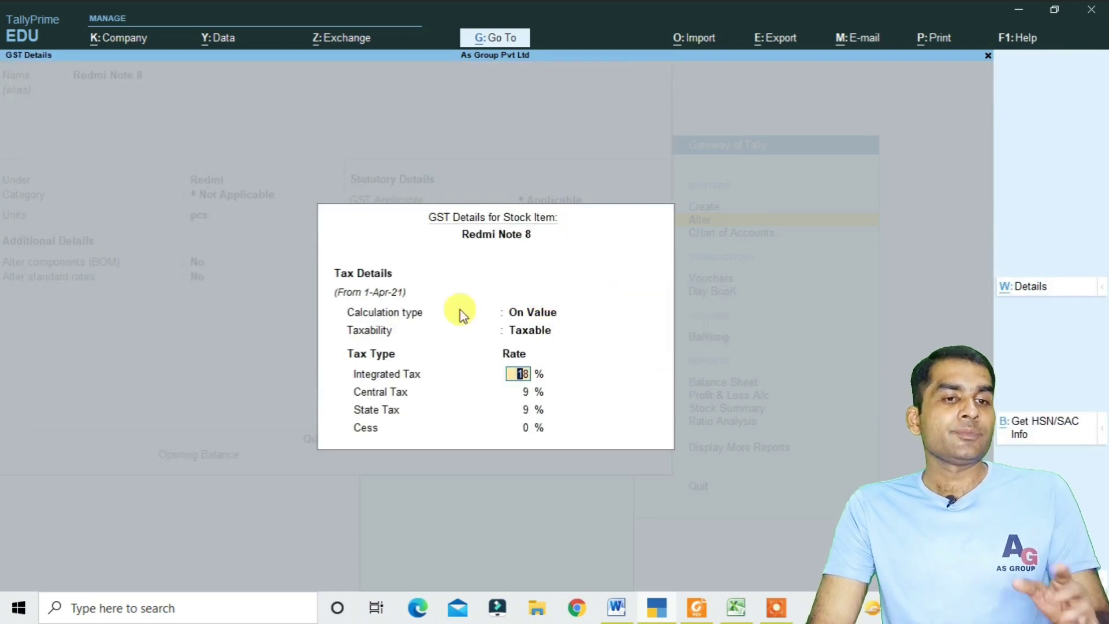
key("ctrl+a")
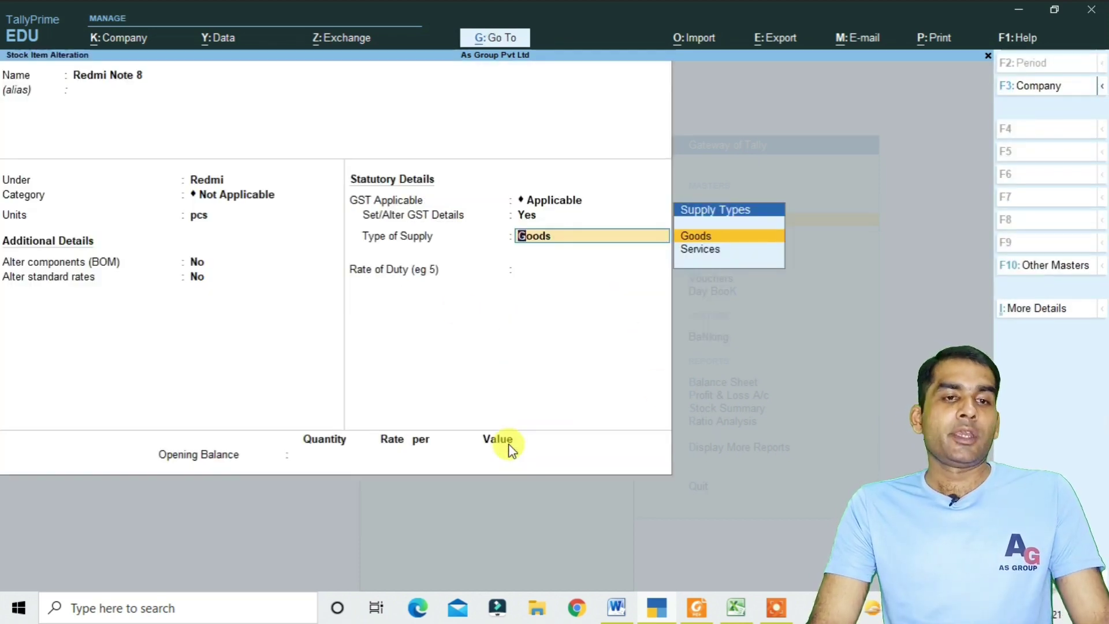
key("Return")
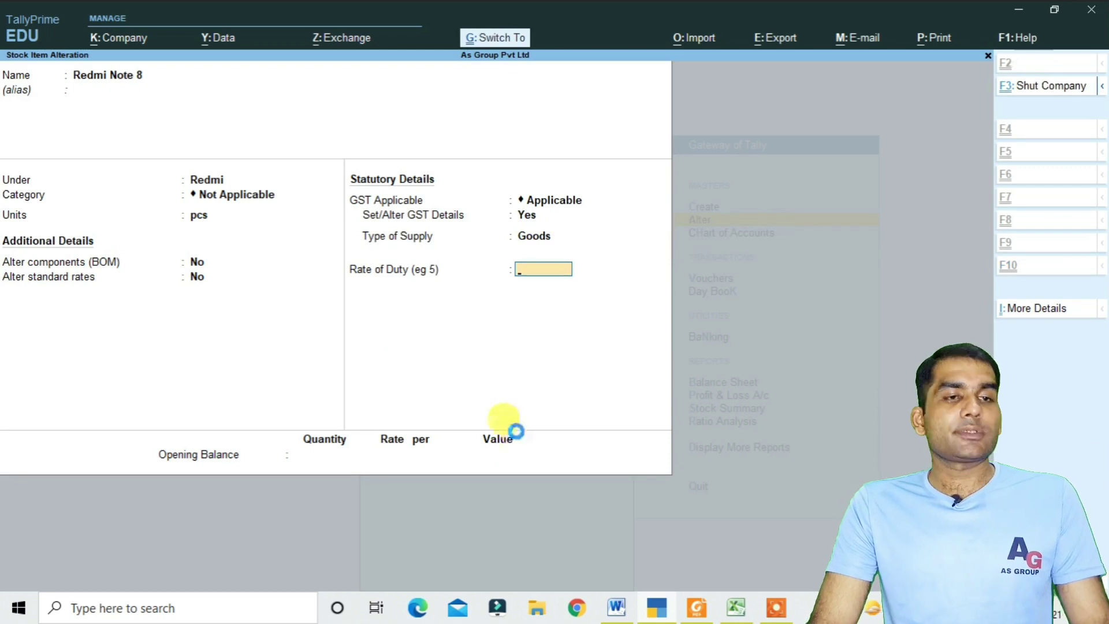
key("ctrl+a")
key("Escape")
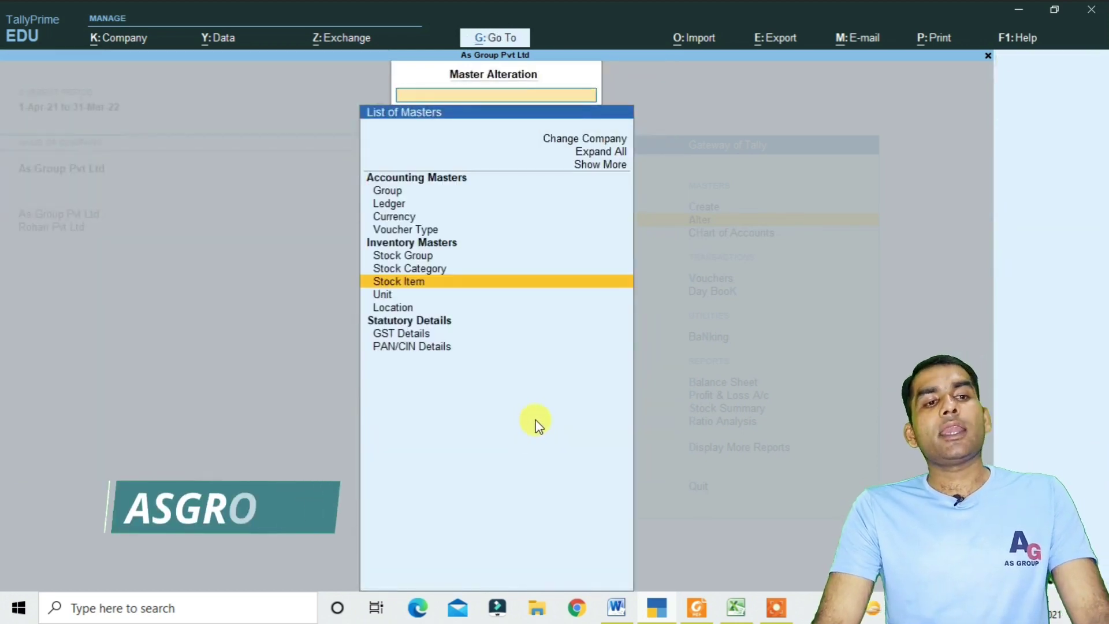
key("Escape")
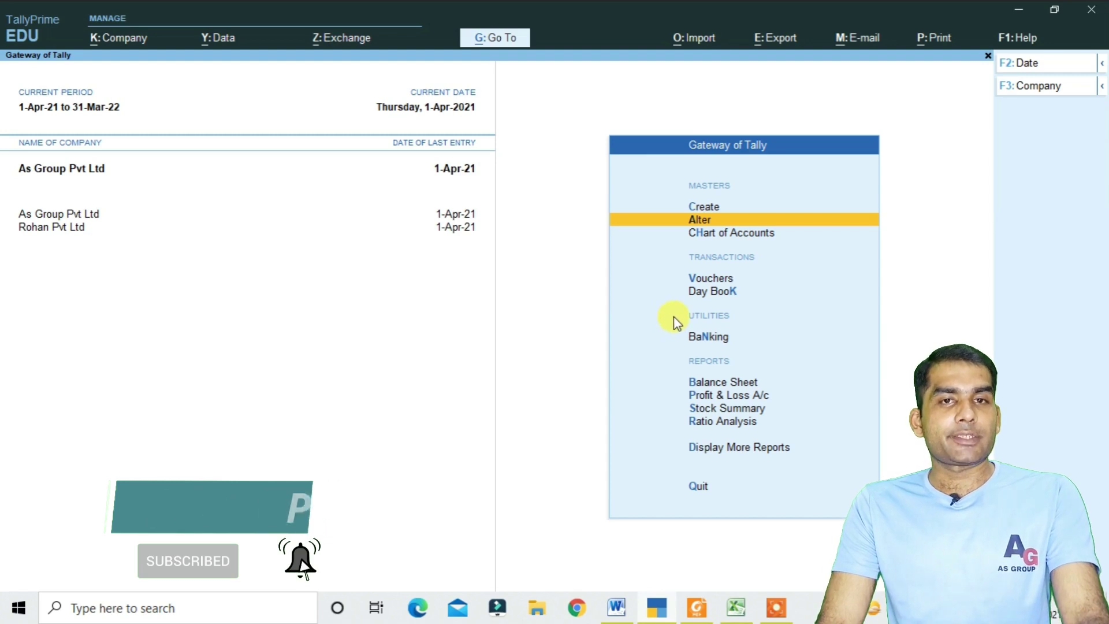
Step: Enable Use Discount column in invoices in the features of As Group Pvt Ltd and save them
key("F11")
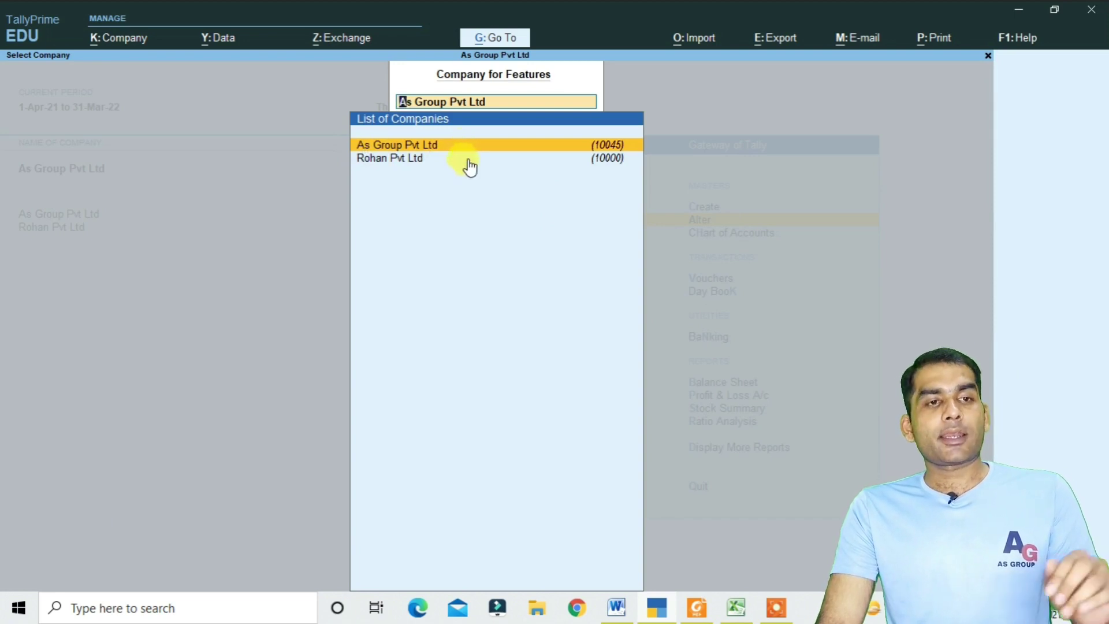
key("Return")
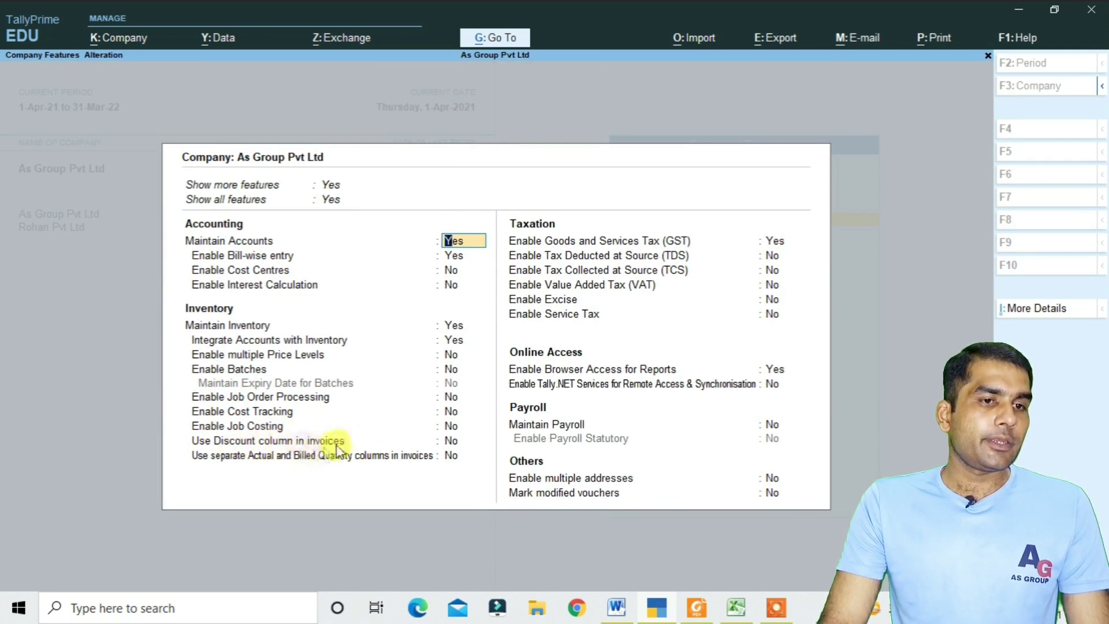
left_click(450, 442)
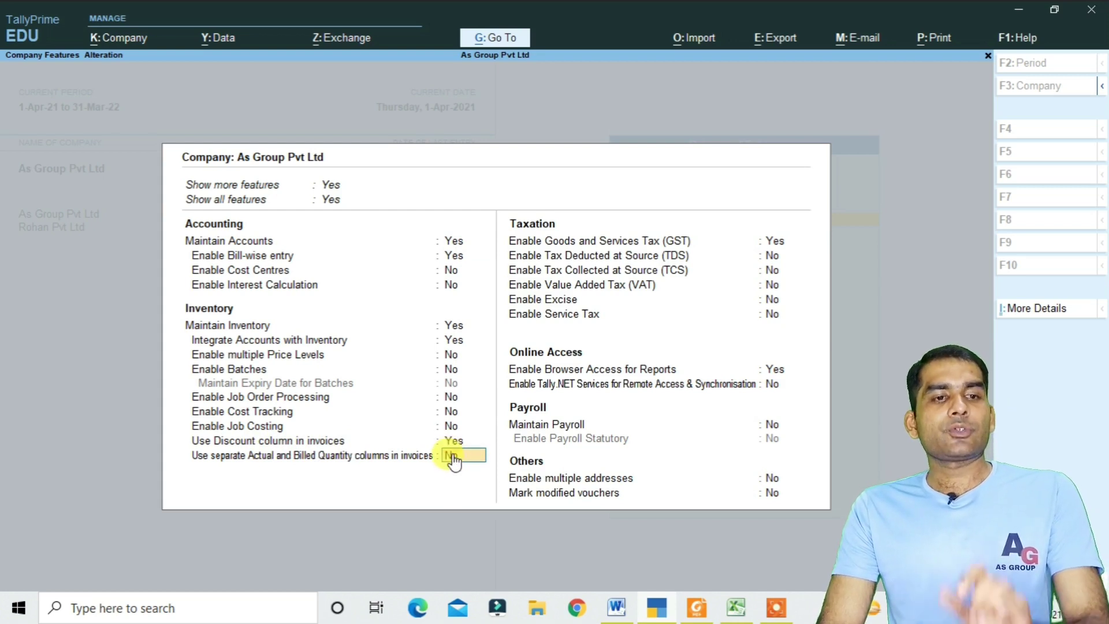
key("Return")
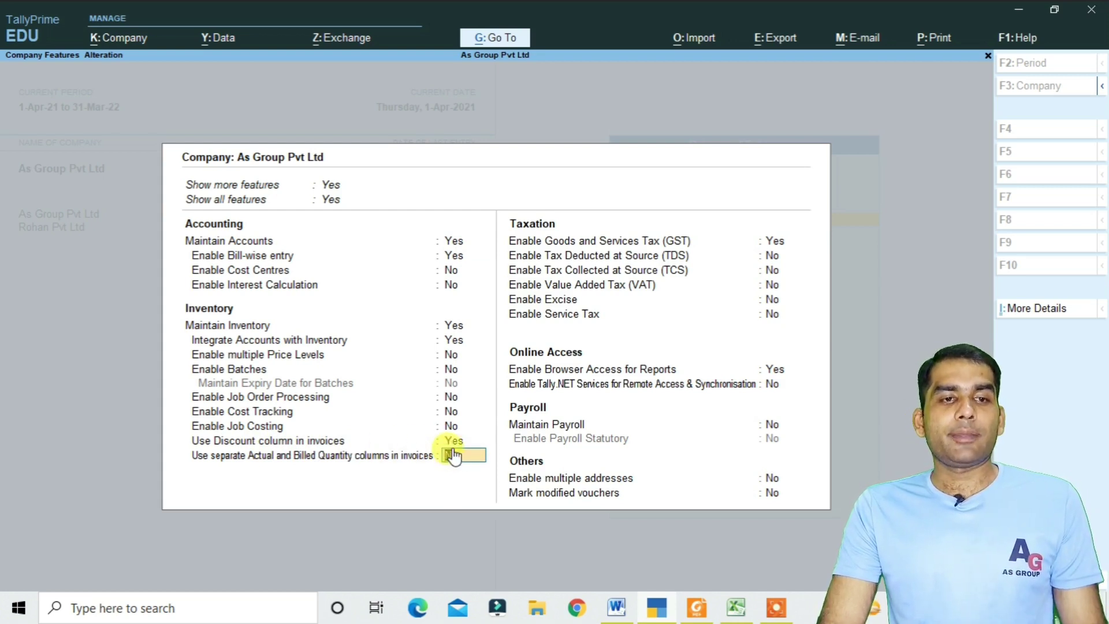
key("ctrl")
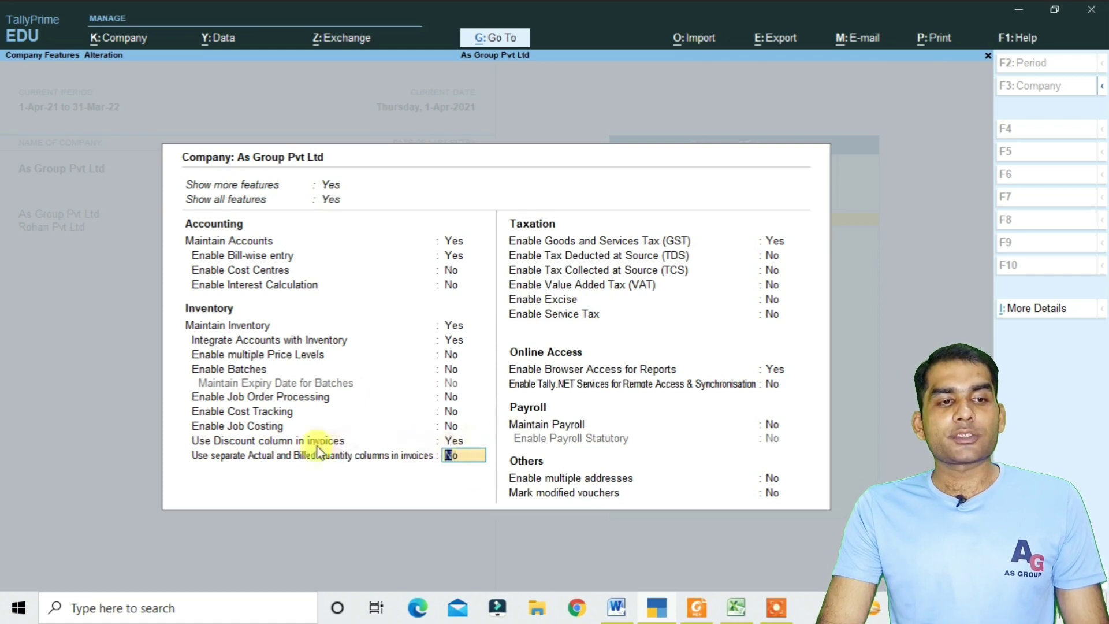
key("ctrl")
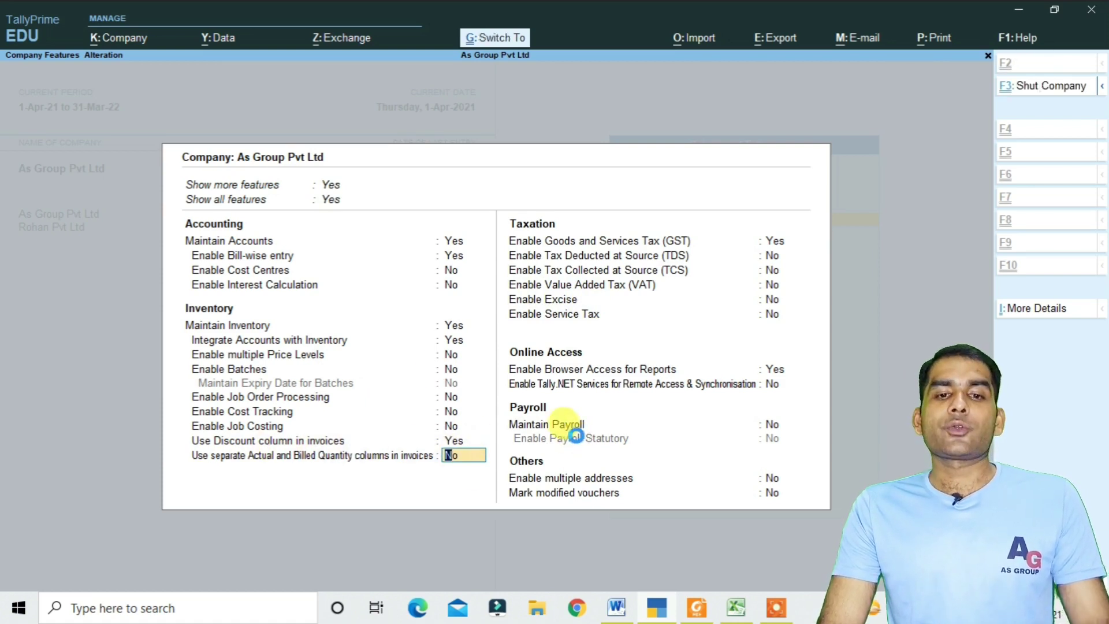
key("ctrl+a")
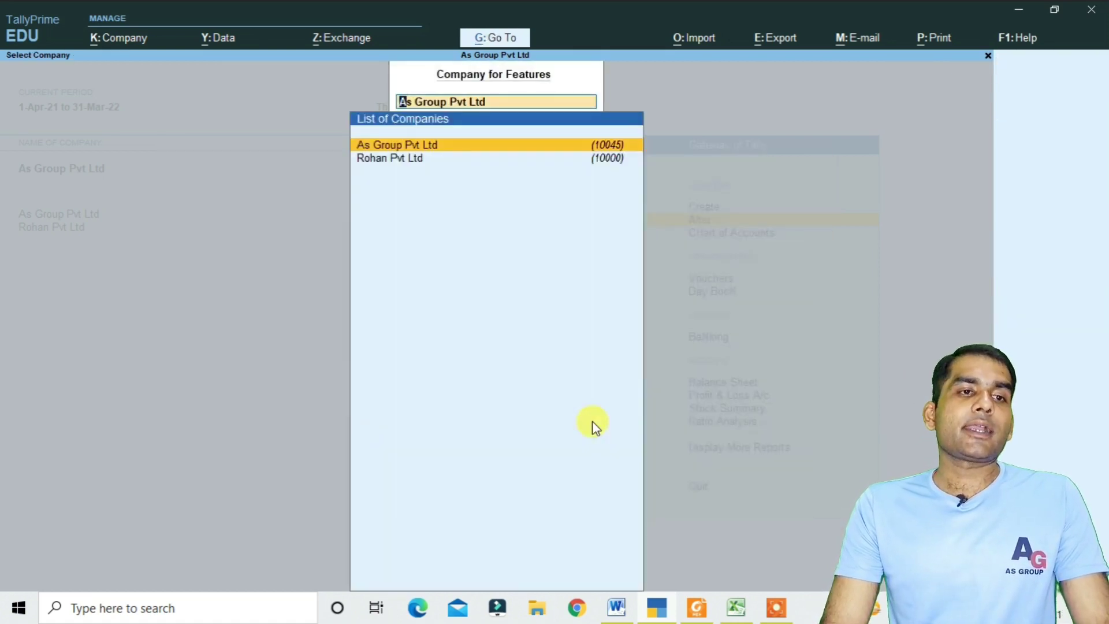
key("Escape")
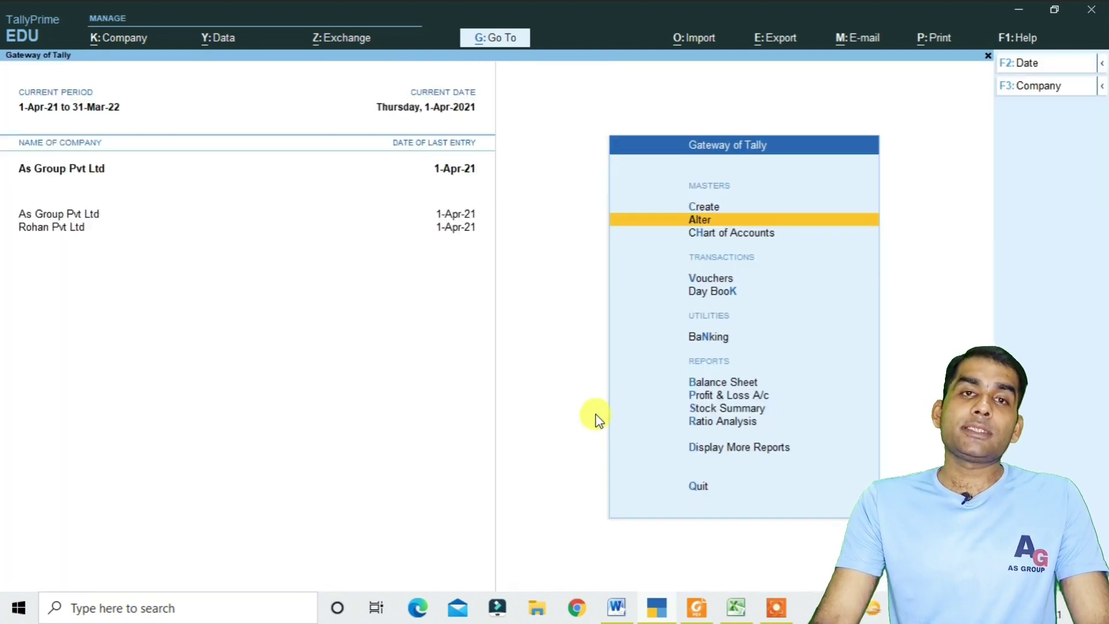
Step: Examine the Input I Gst@ 18% ledger's group, tax type and percentage, and leave it without saving
key("Return")
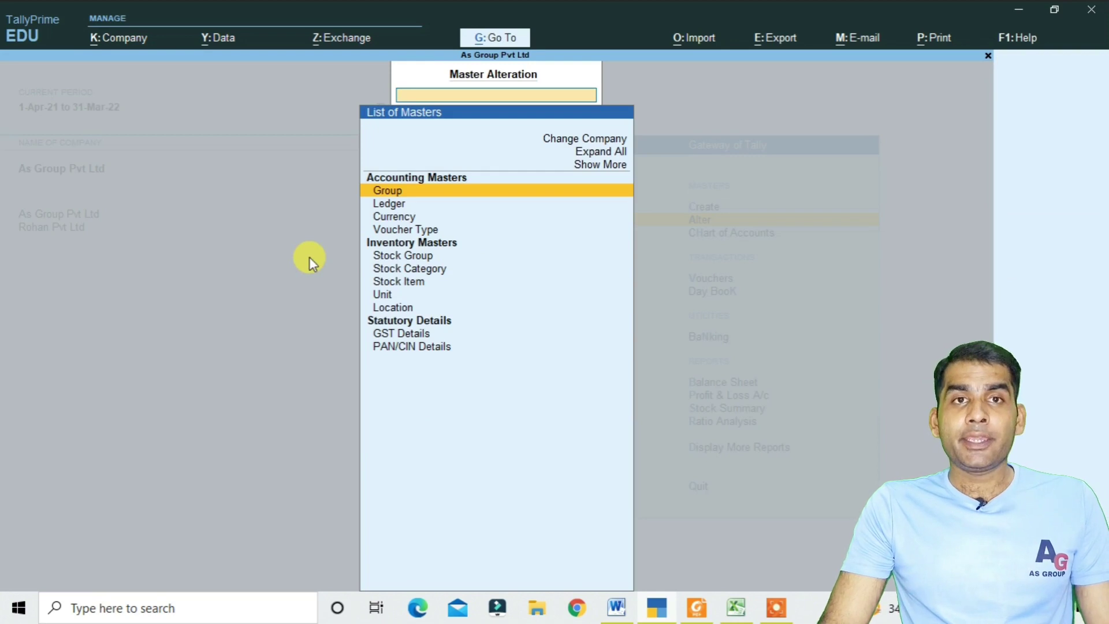
left_click(381, 209)
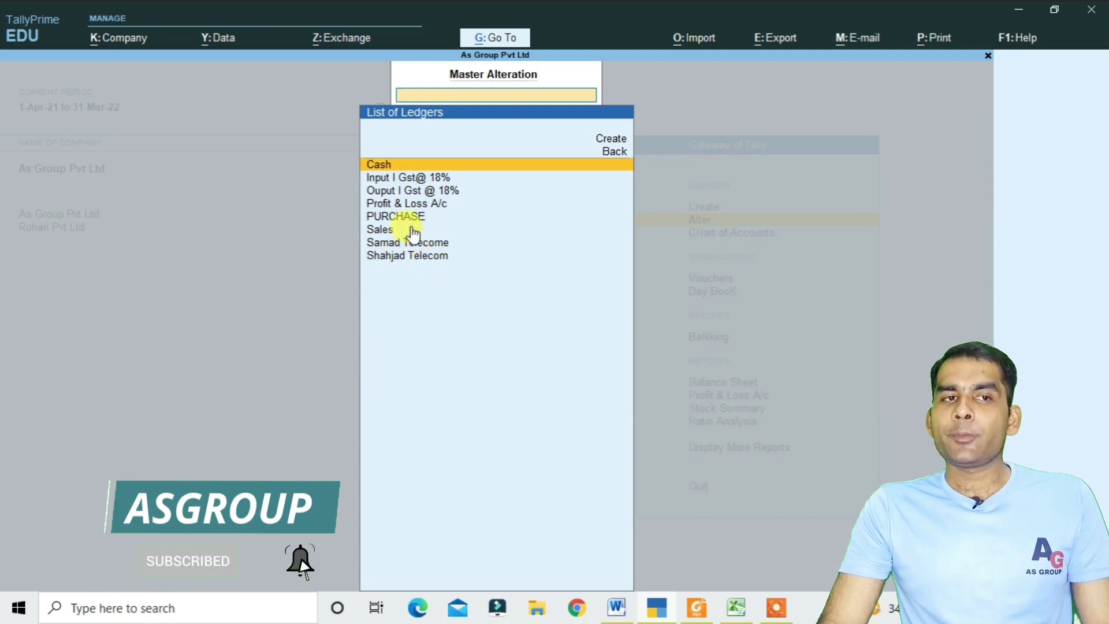
left_click(445, 181)
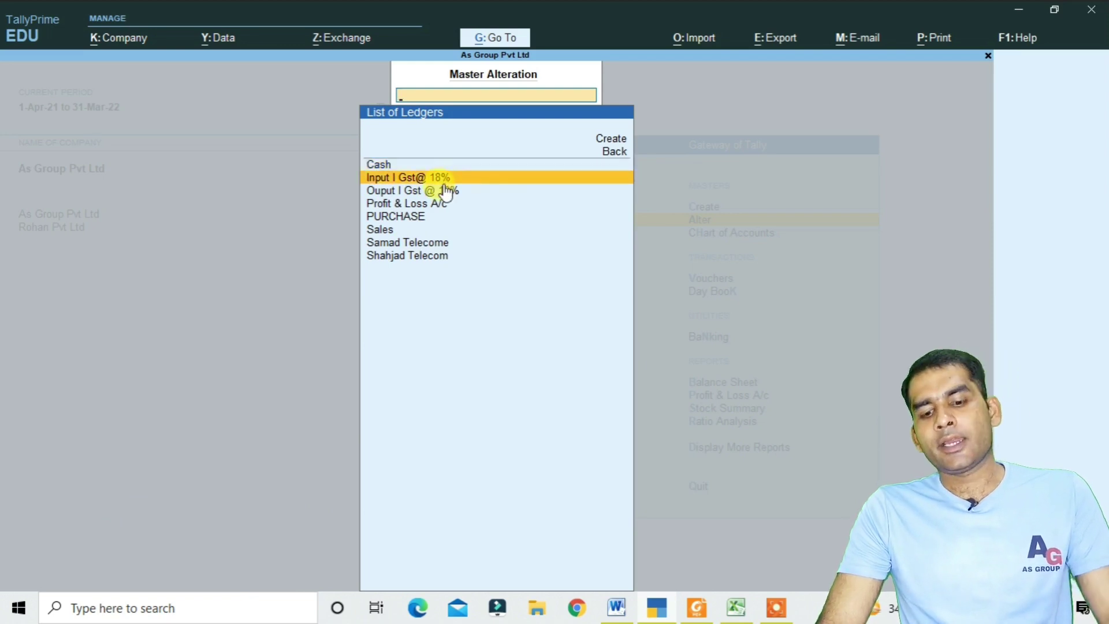
left_click(430, 178)
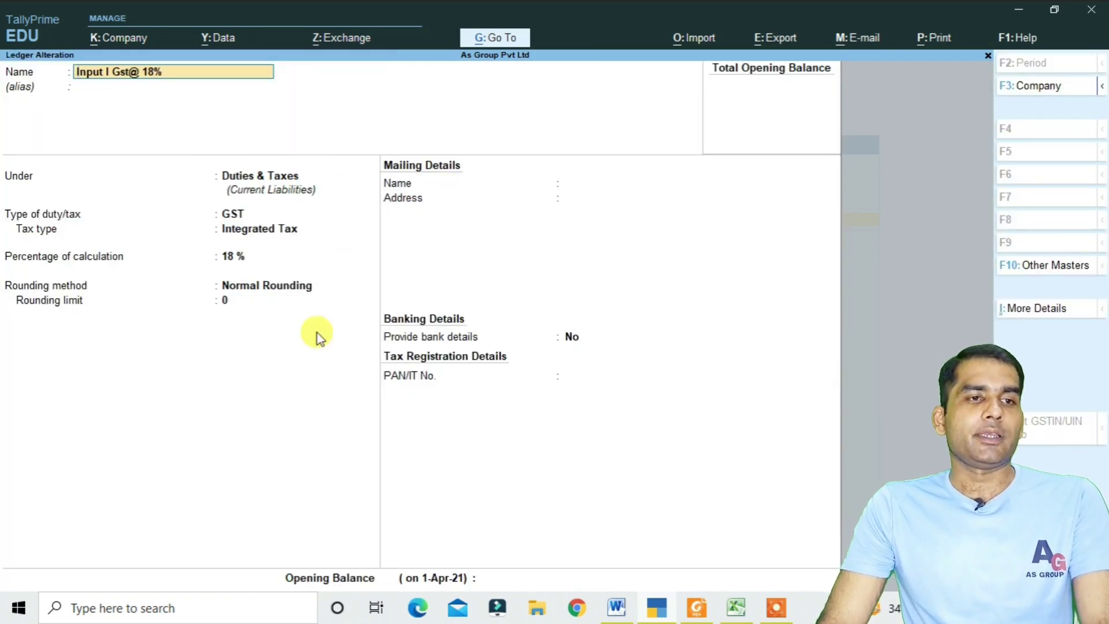
key("BackSpace")
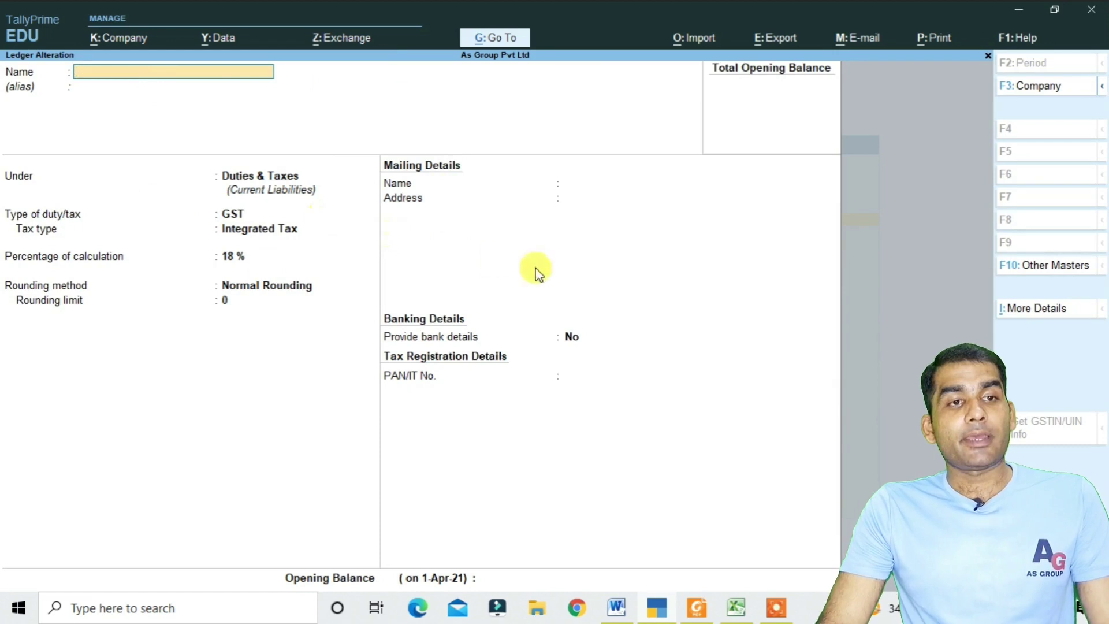
key("Escape")
key("y")
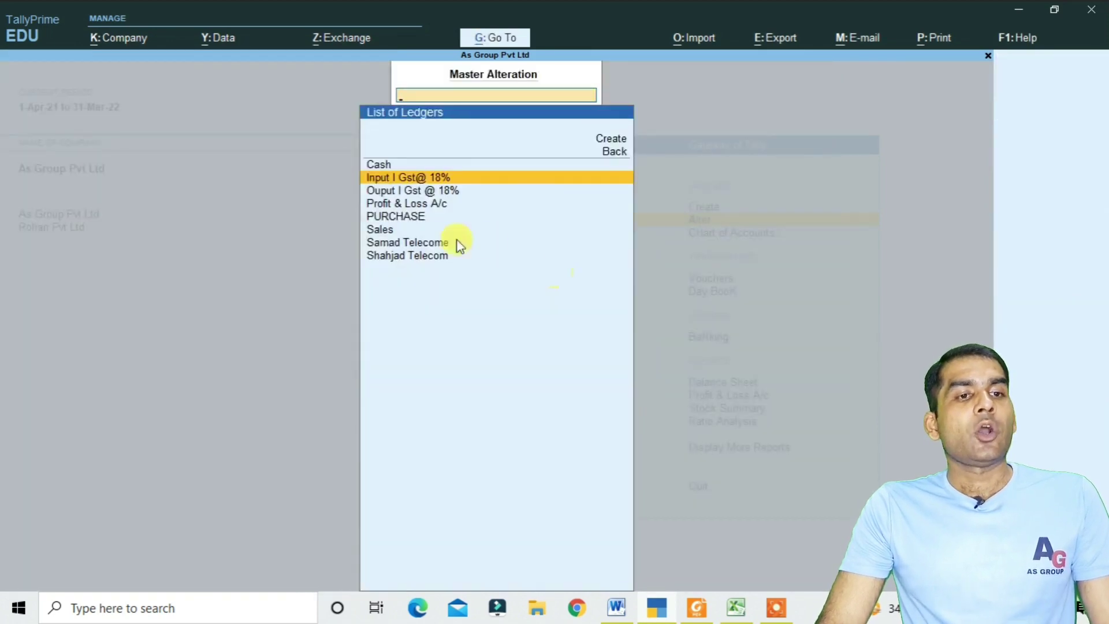
Step: Examine the Purchase ledger's group and statutory details, and leave it without saving
left_click(419, 222)
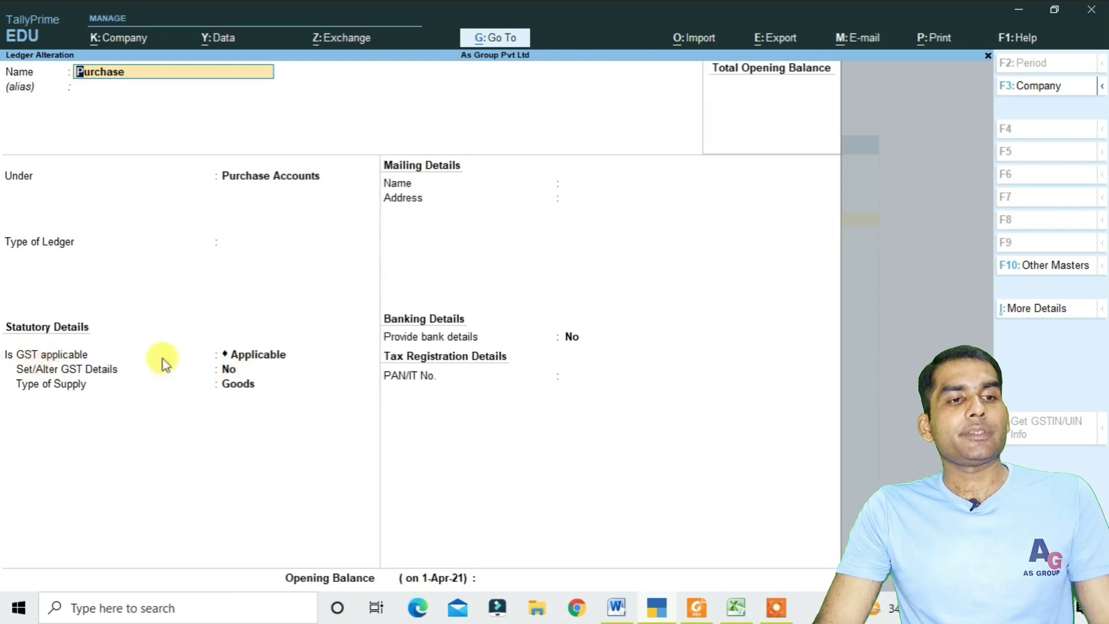
key("Escape")
key("y")
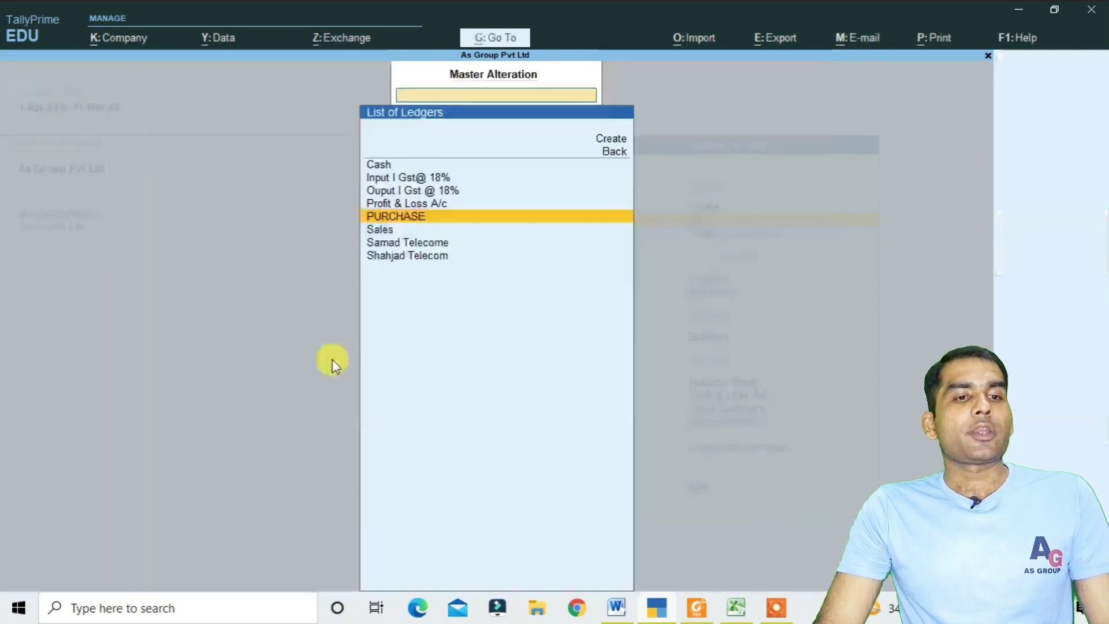
Step: Examine the Shahjad Telecom ledger's group, state and tax registration details, and return to the Gateway of Tally without saving
left_click(413, 258)
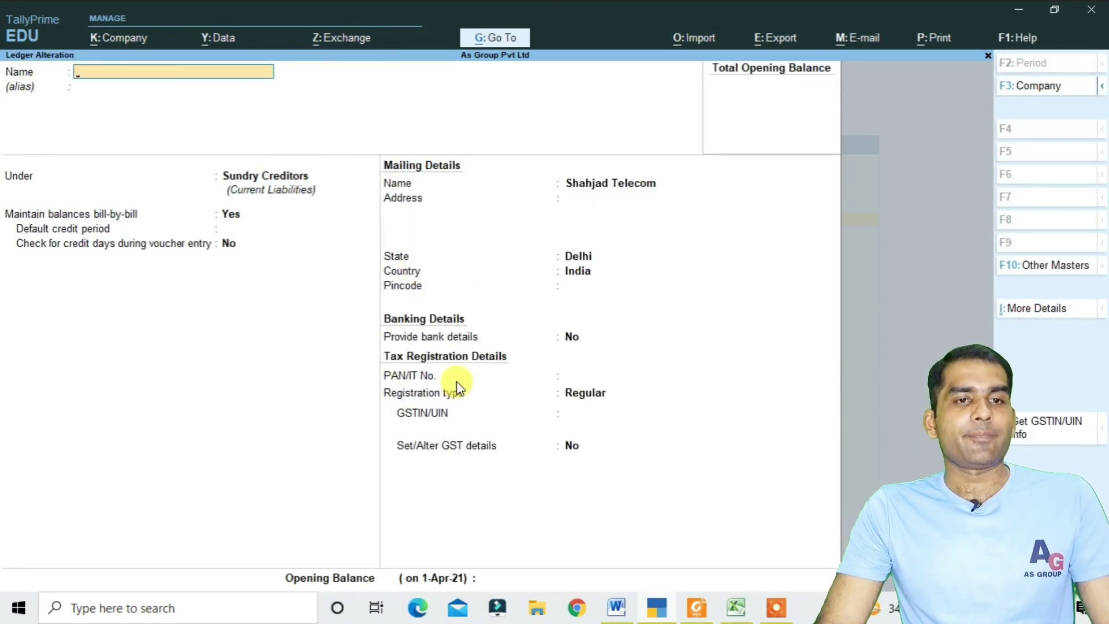
key("Escape")
key("y")
key("Escape")
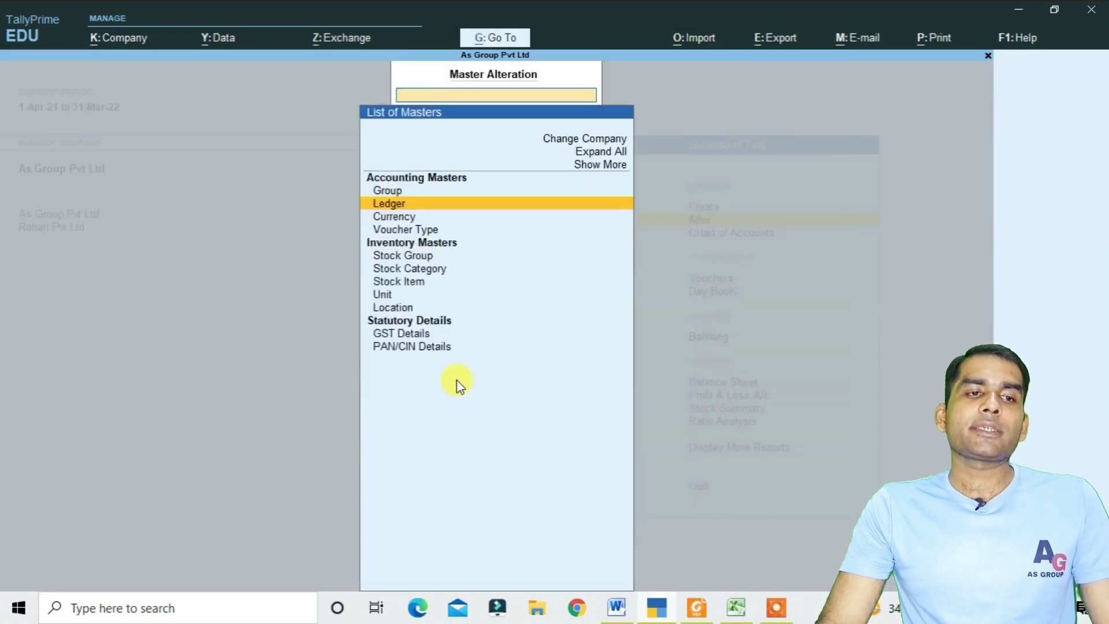
key("Escape")
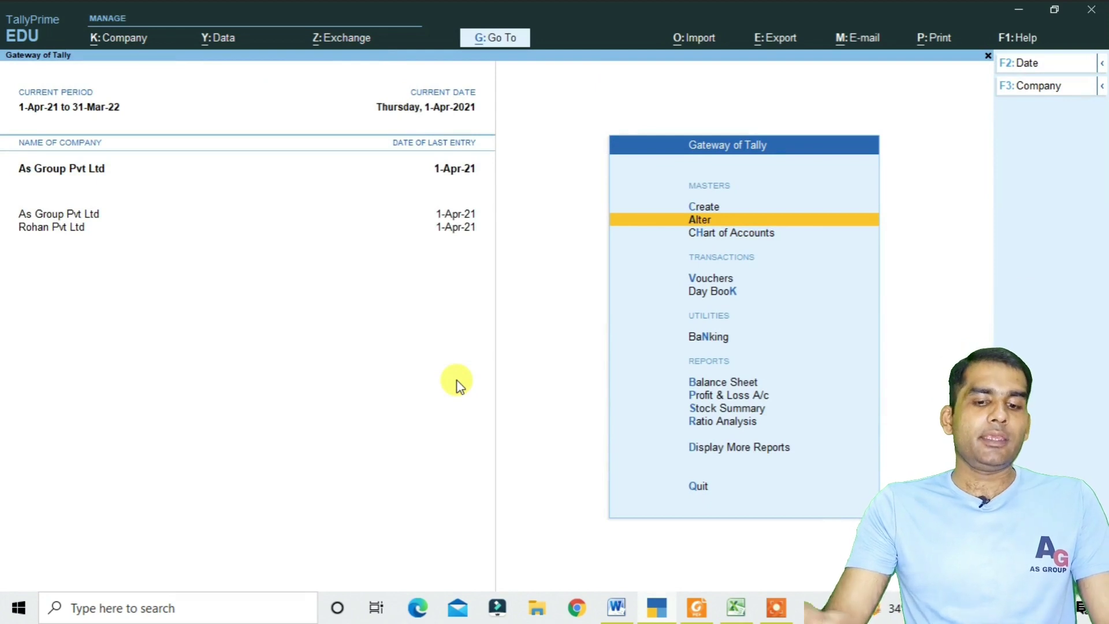
Step: Start a new purchase voucher with supplier invoice number 107 dated 1-Apr-21
key("Down")
key("Down")
key("Down")
key("Up")
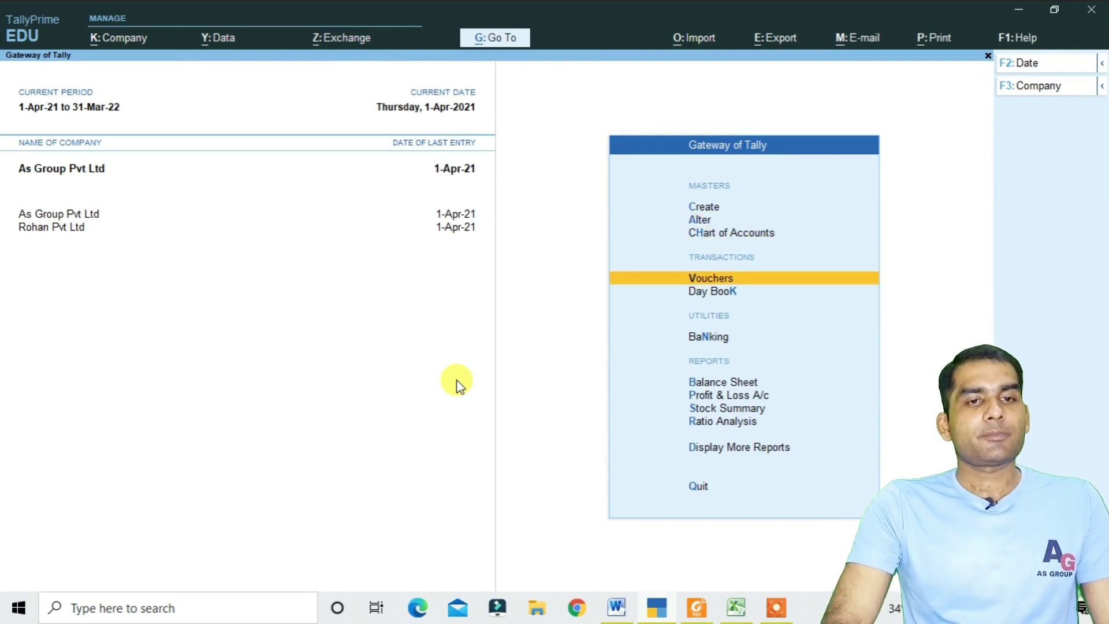
key("Return")
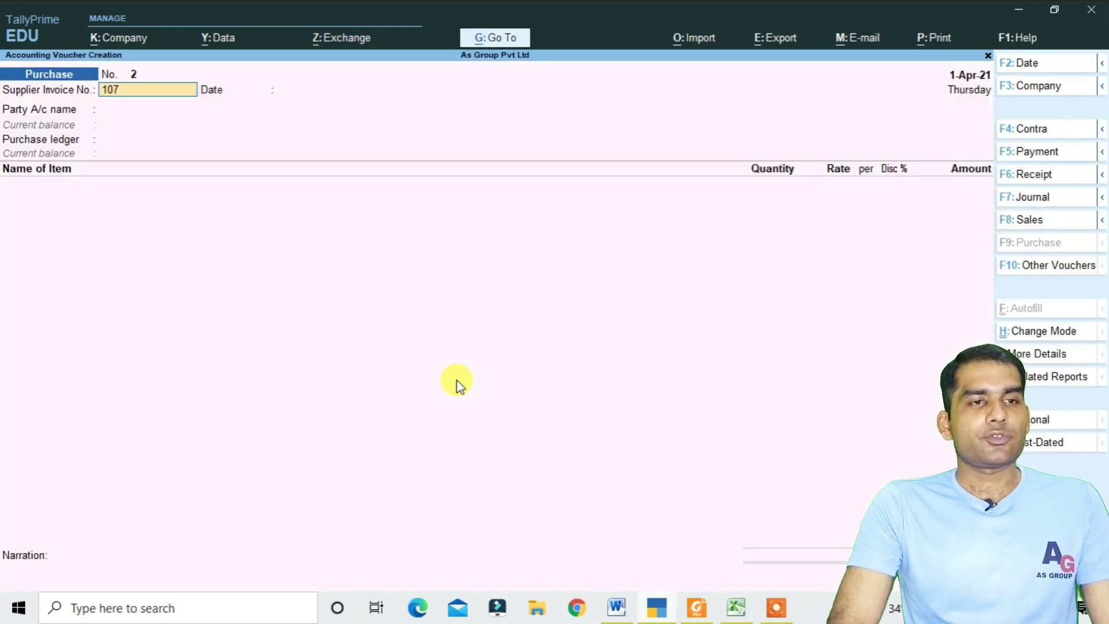
type("107")
key("Return")
key("Return")
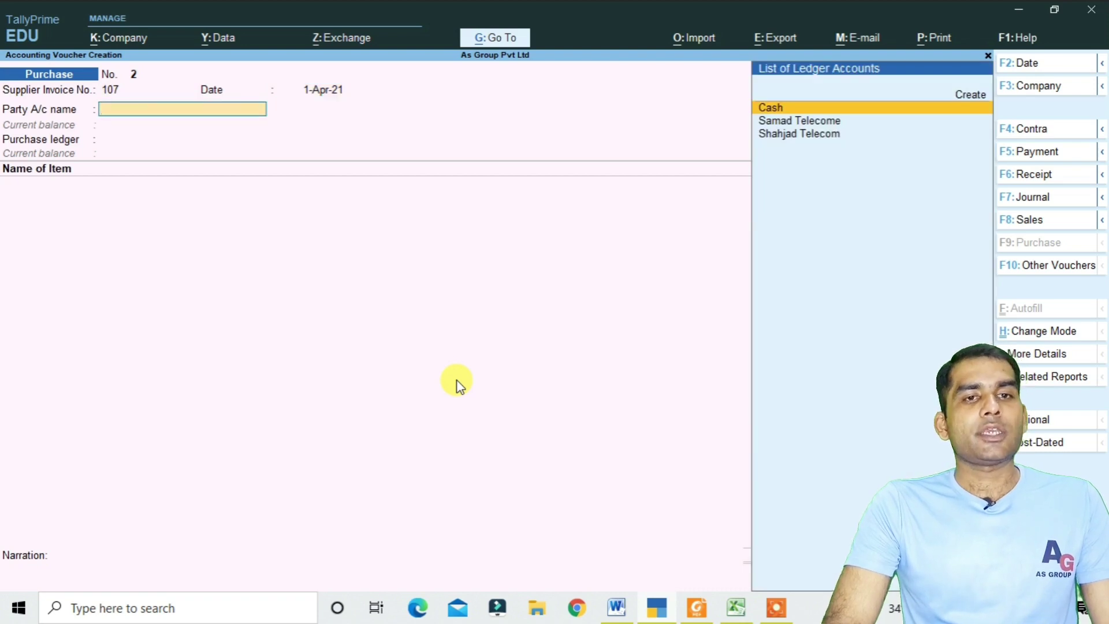
Step: Choose Shahjad Telecom as the party account and leave all receipt details blank
key("Down")
key("Down")
key("Return")
key("Return")
key("Return")
key("Return")
key("Return")
key("Return")
key("Return")
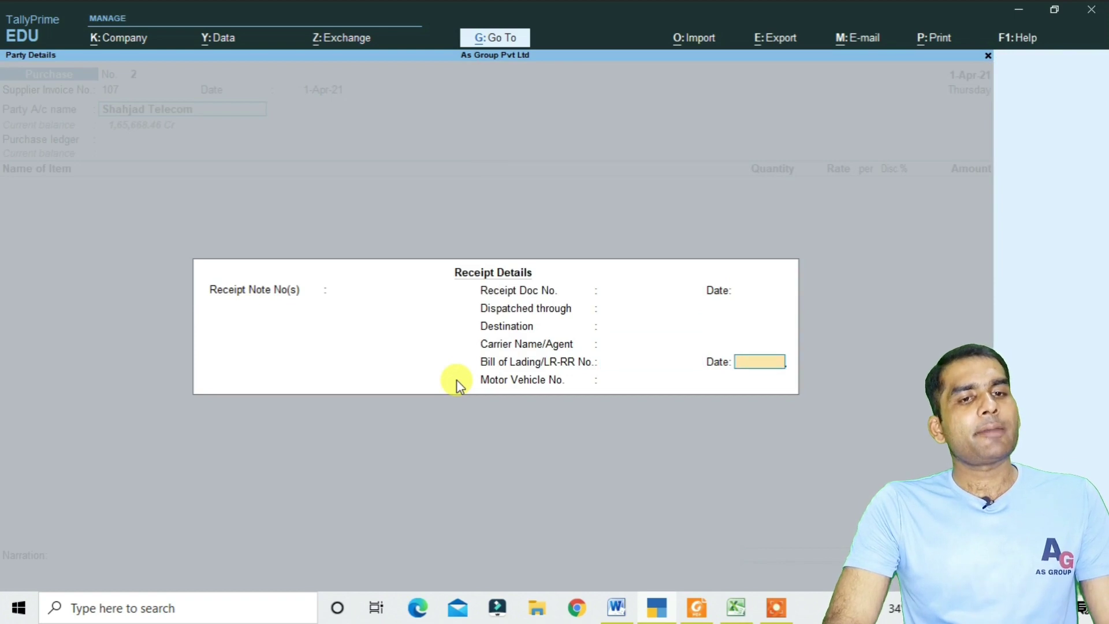
key("Return")
key("Return")
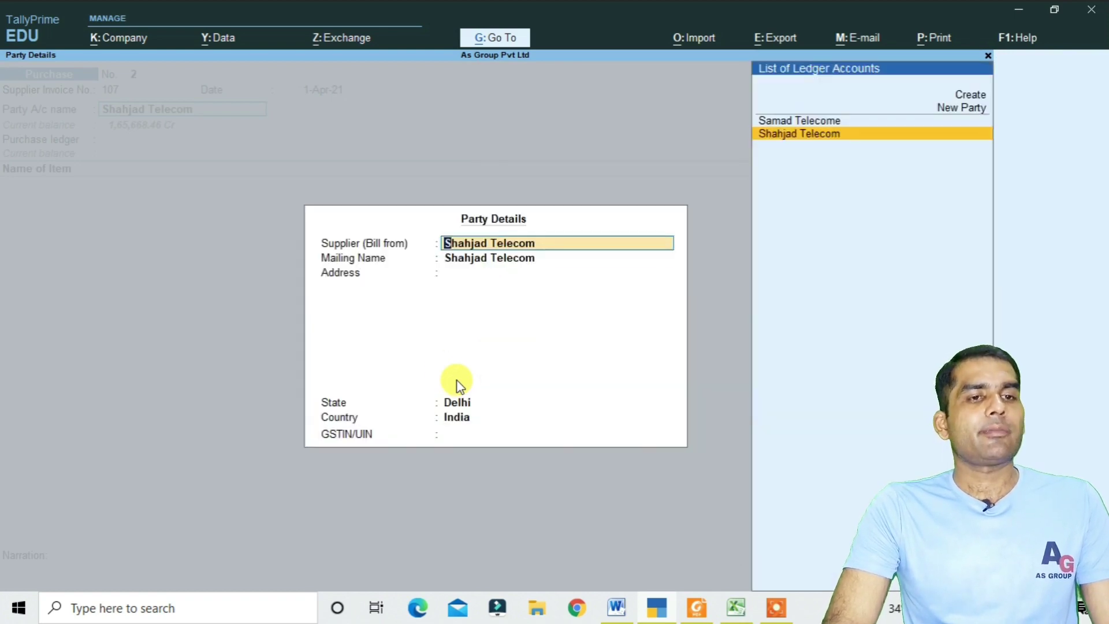
Step: Accept the supplier's party details as filled in and choose PURCHASE as the purchase ledger
key("Return")
key("Return")
key("Return")
key("Return")
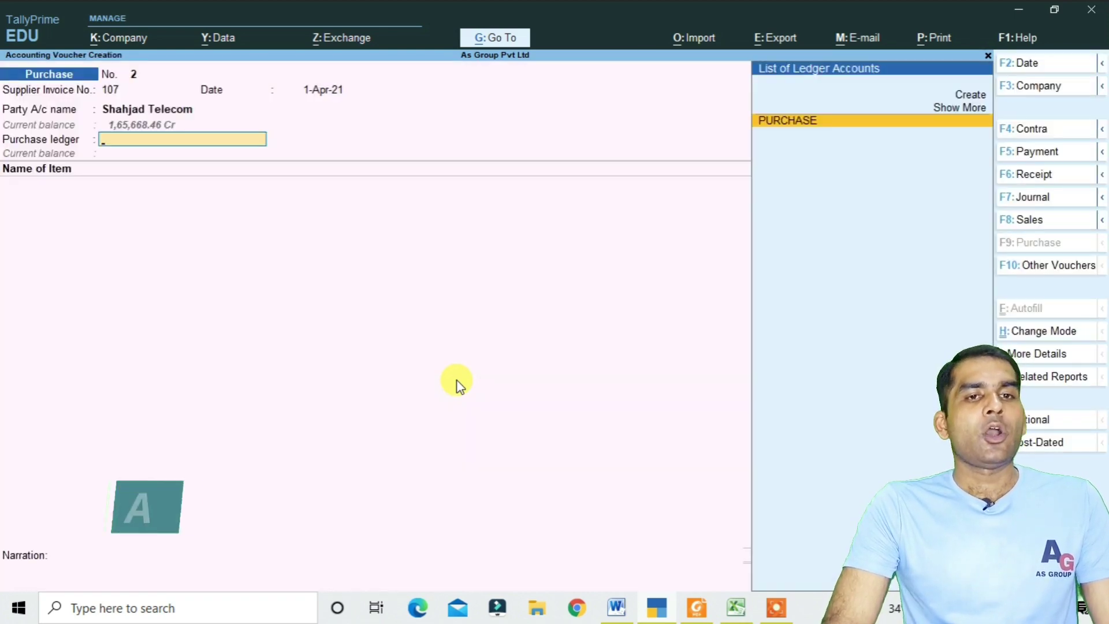
key("Return")
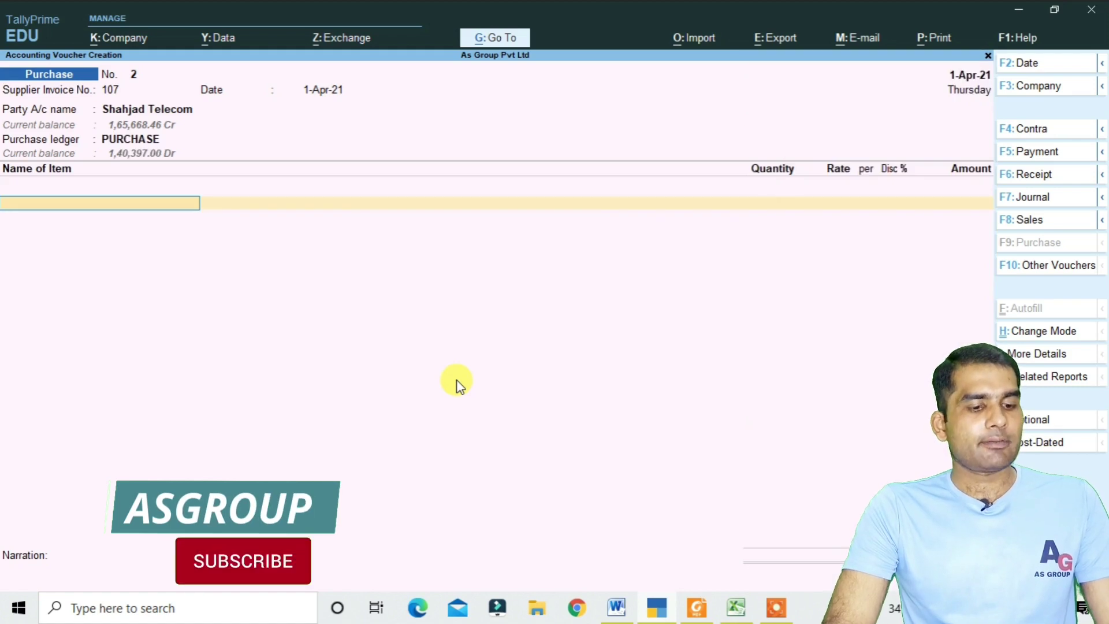
Step: Add Redmi Note 8 as the first item with a quantity of 5 pcs at a rate of 13,900
key("Down")
key("Return")
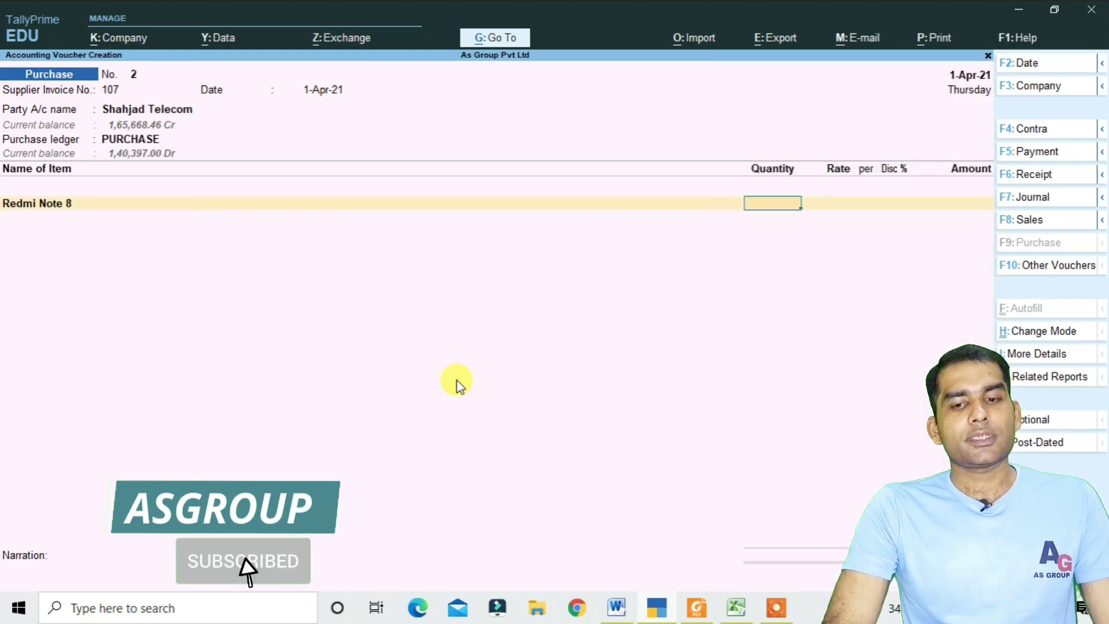
type("5")
key("Return")
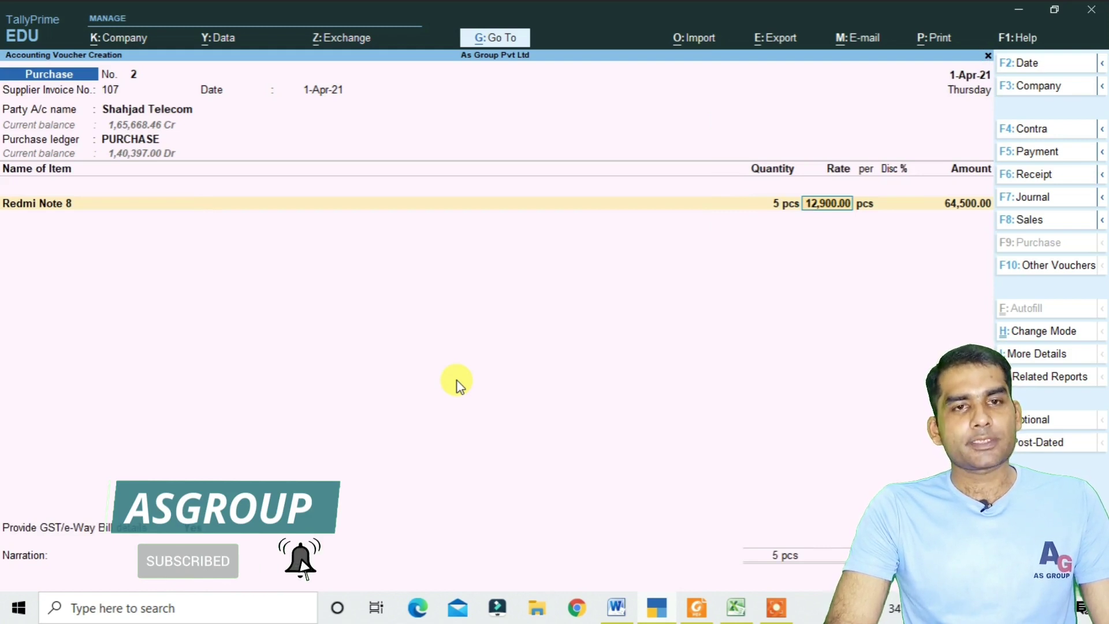
type("139")
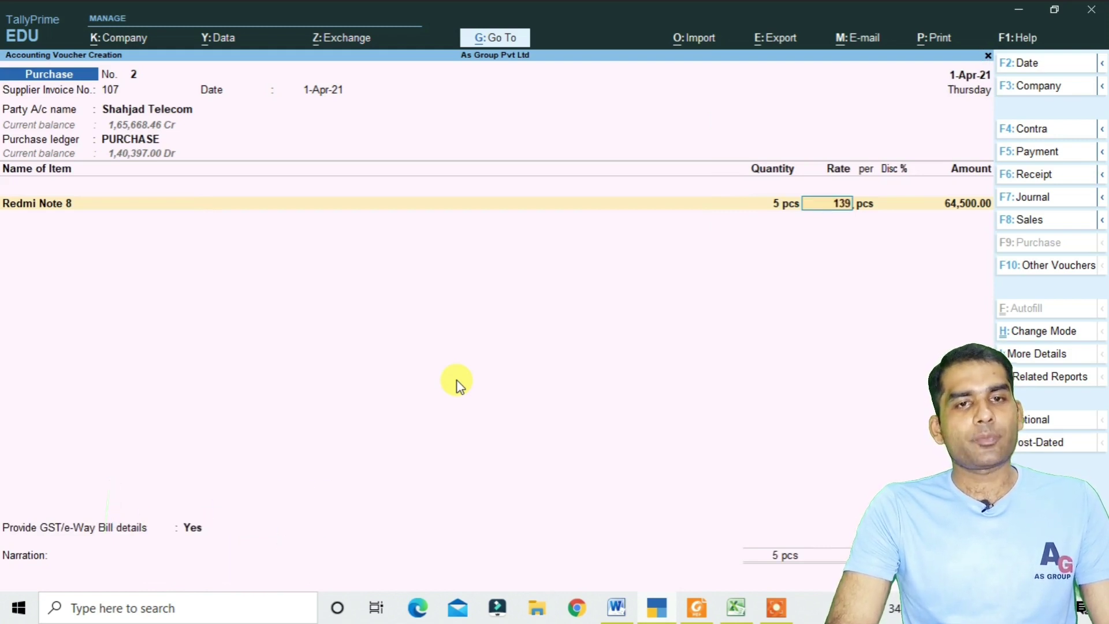
key("Return")
key("Return")
key("Return")
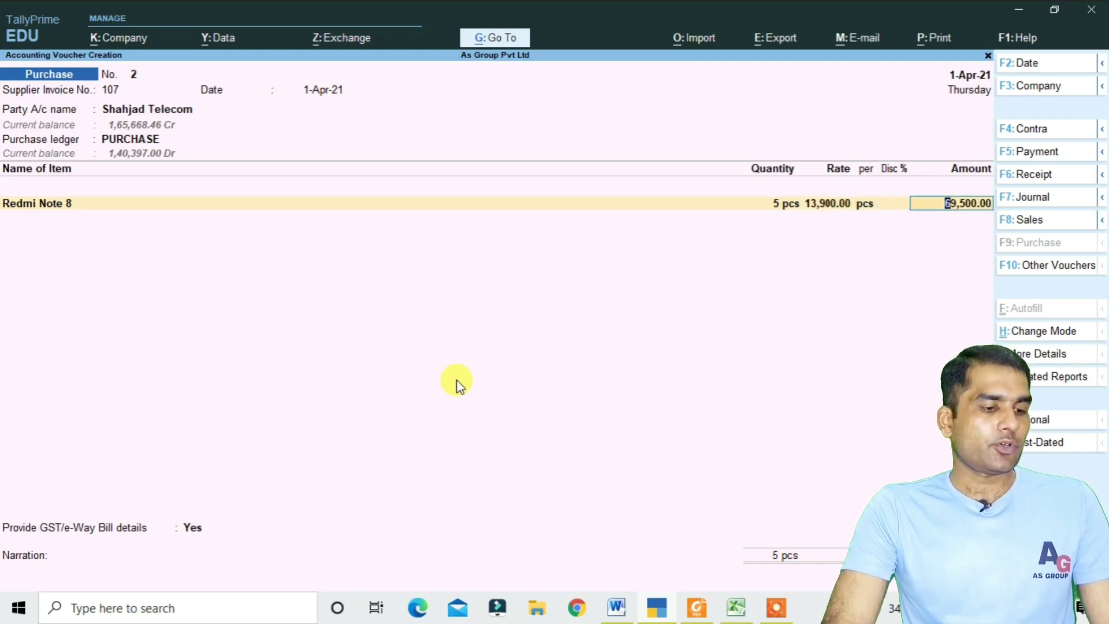
Step: Consult the Excel tax invoice and set the Redmi Note 8 line's discount to 5% in the TallyPrime voucher
key("BackSpace")
key("alt+Tab")
key("alt+Tab")
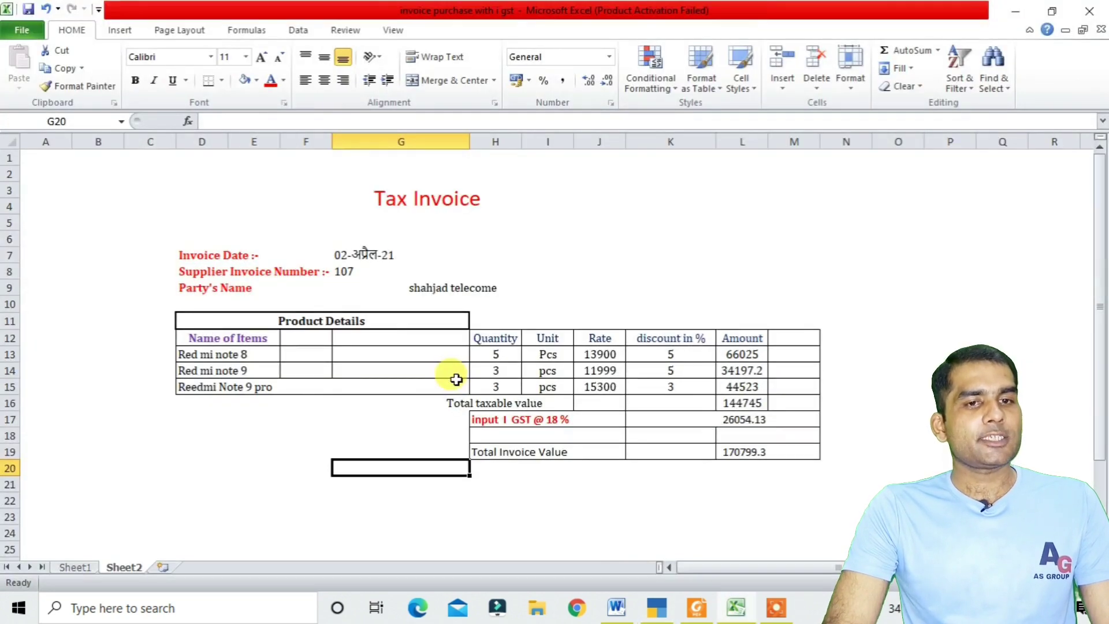
key("alt+Tab")
key("Return")
key("alt+Tab")
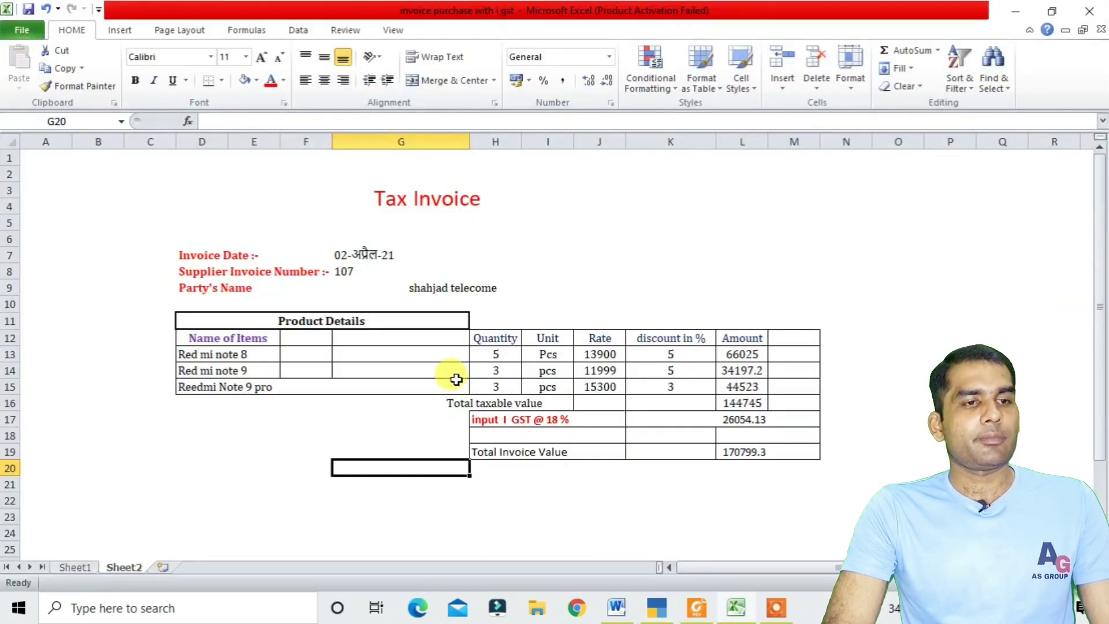
key("alt+Tab")
key("Return")
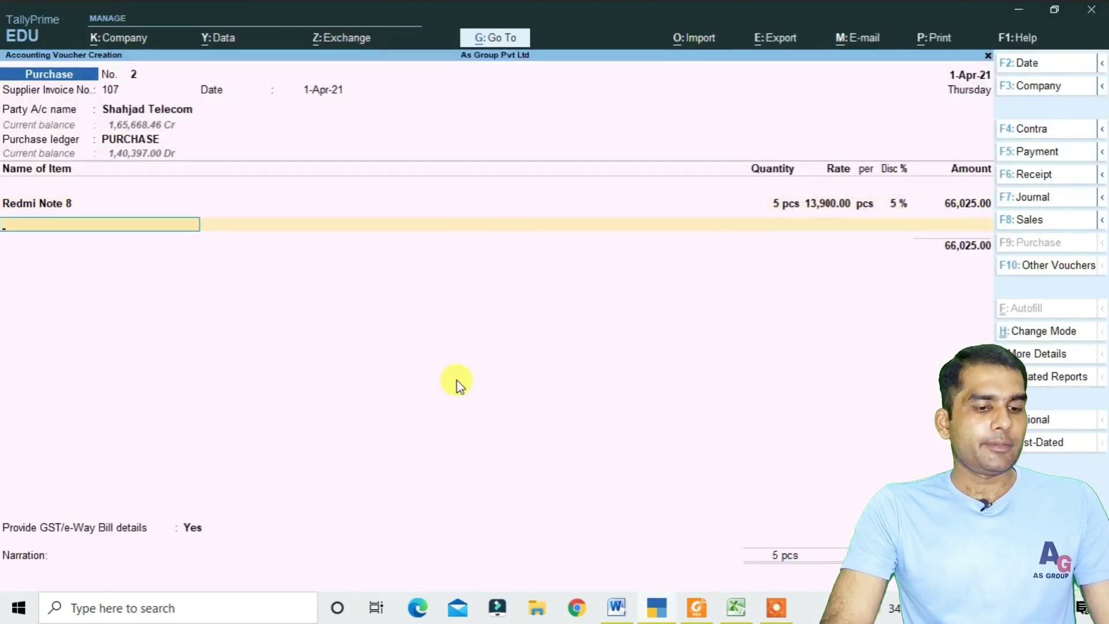
Step: Add Redmi Note 9 as the second item, checking the Excel invoice, with 3 pcs at a rate of 11,999
type("R")
key("Down")
key("Down")
key("Return")
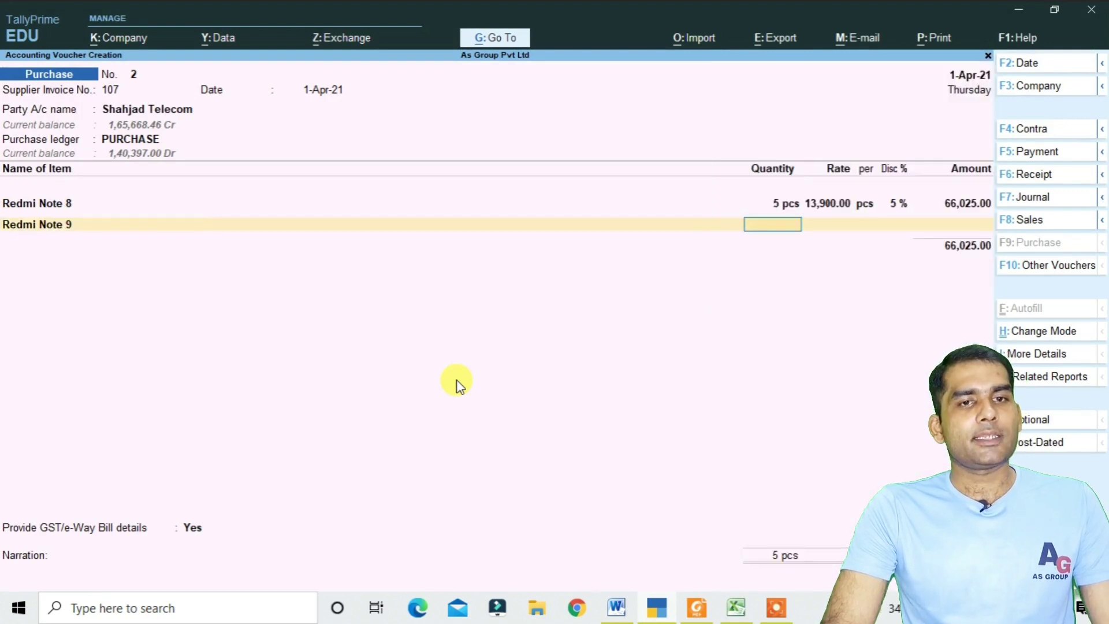
key("alt+Tab")
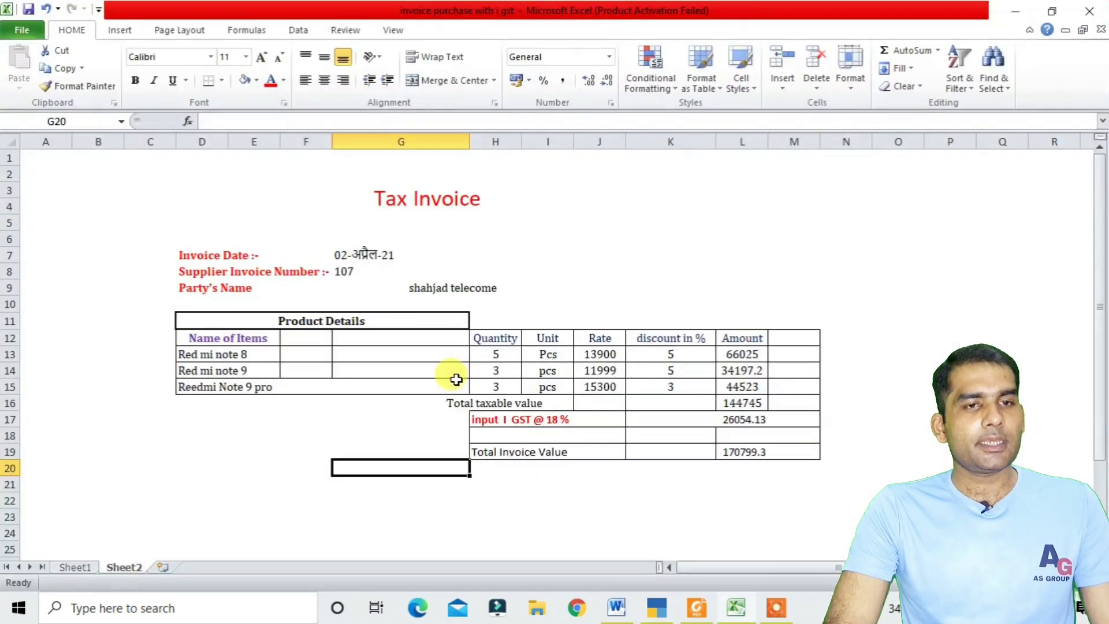
key("alt+Tab")
type("3")
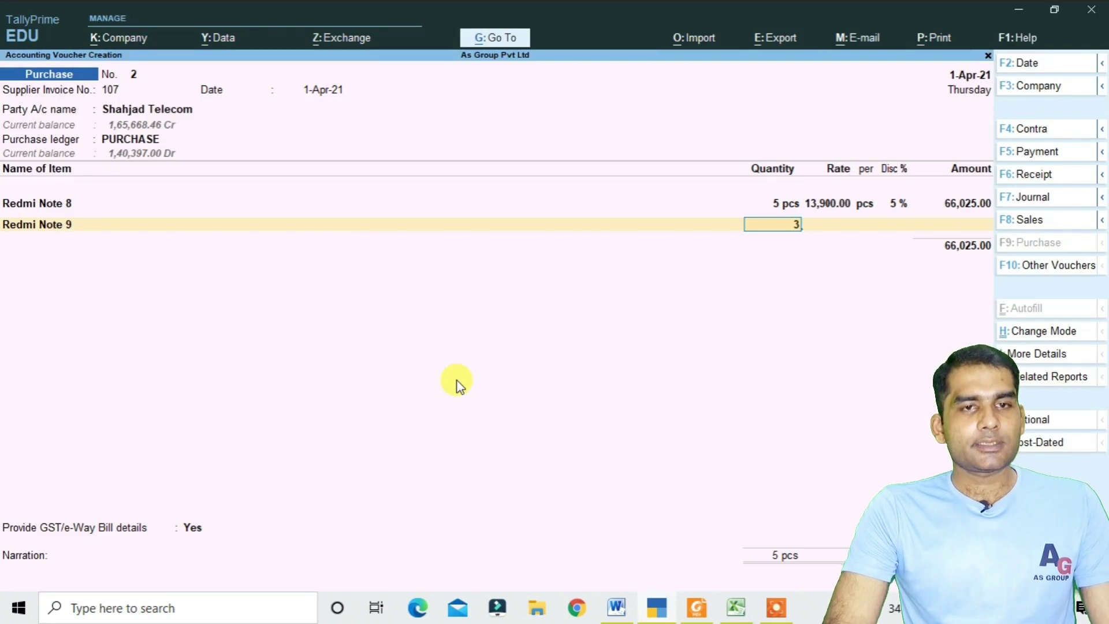
key("Return")
type("11999")
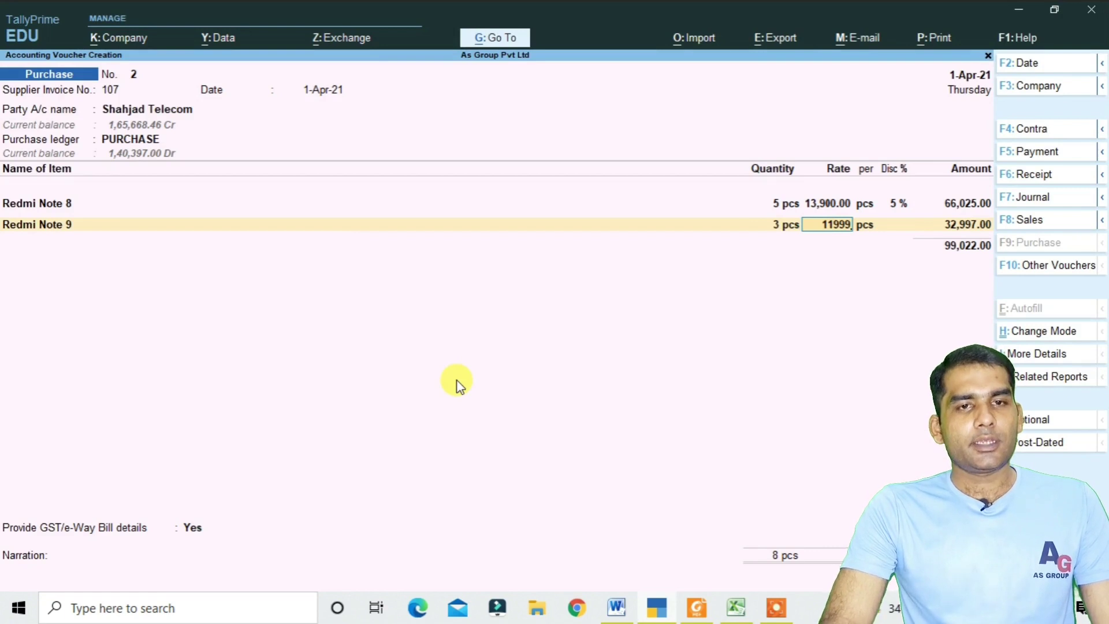
key("Return")
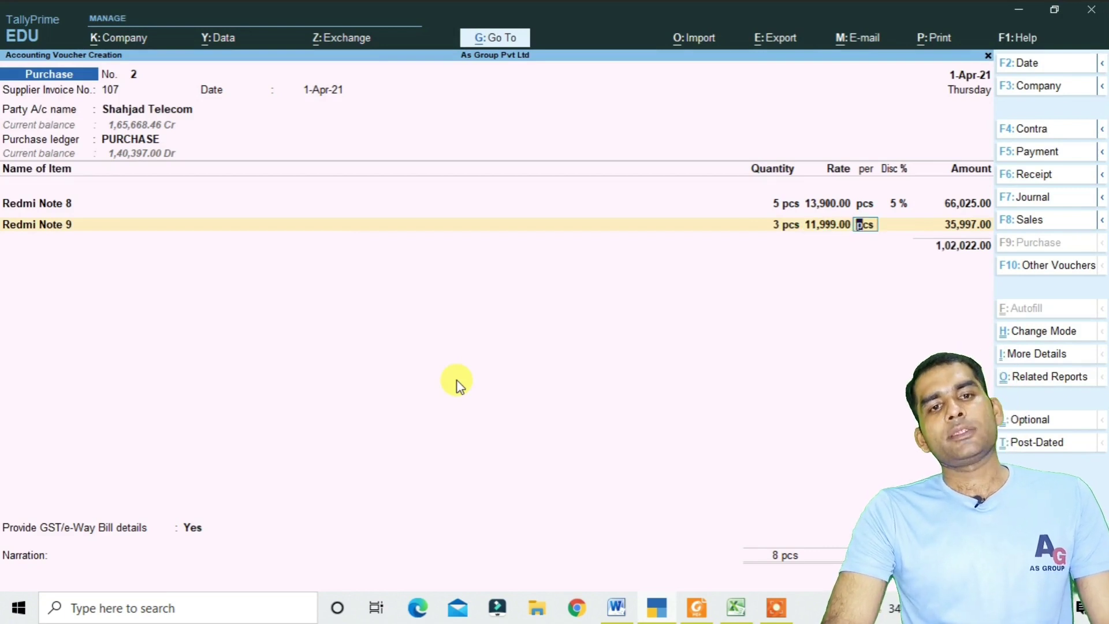
Step: Check the discount in the Excel invoice and set the Redmi Note 9 line's discount to 5% in TallyPrime
key("alt+Tab")
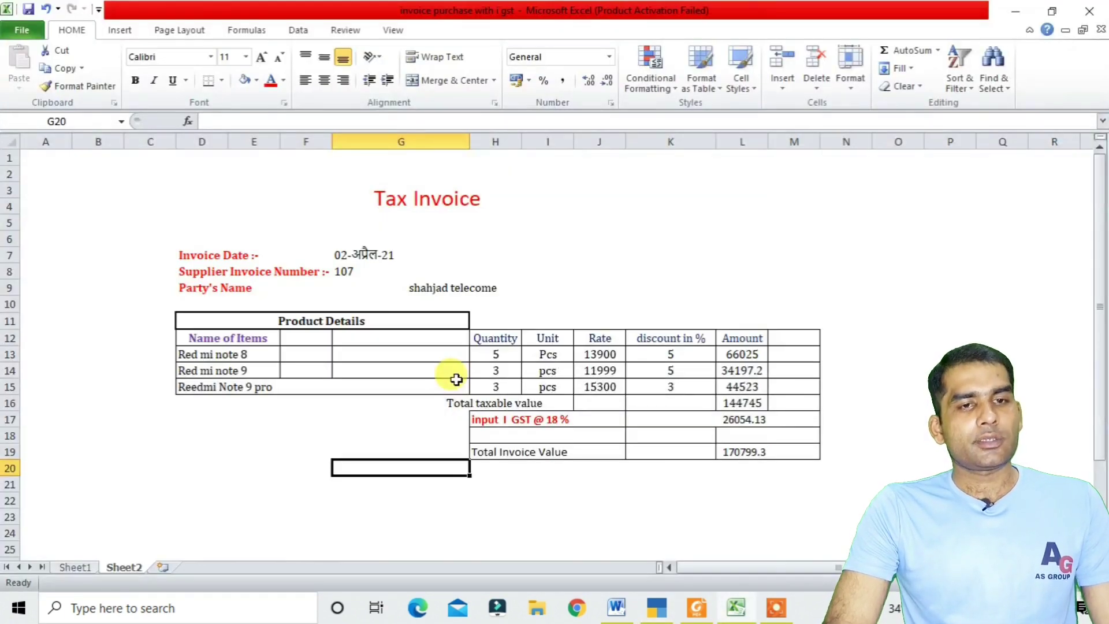
key("alt+Tab")
type("5")
key("Return")
key("Return")
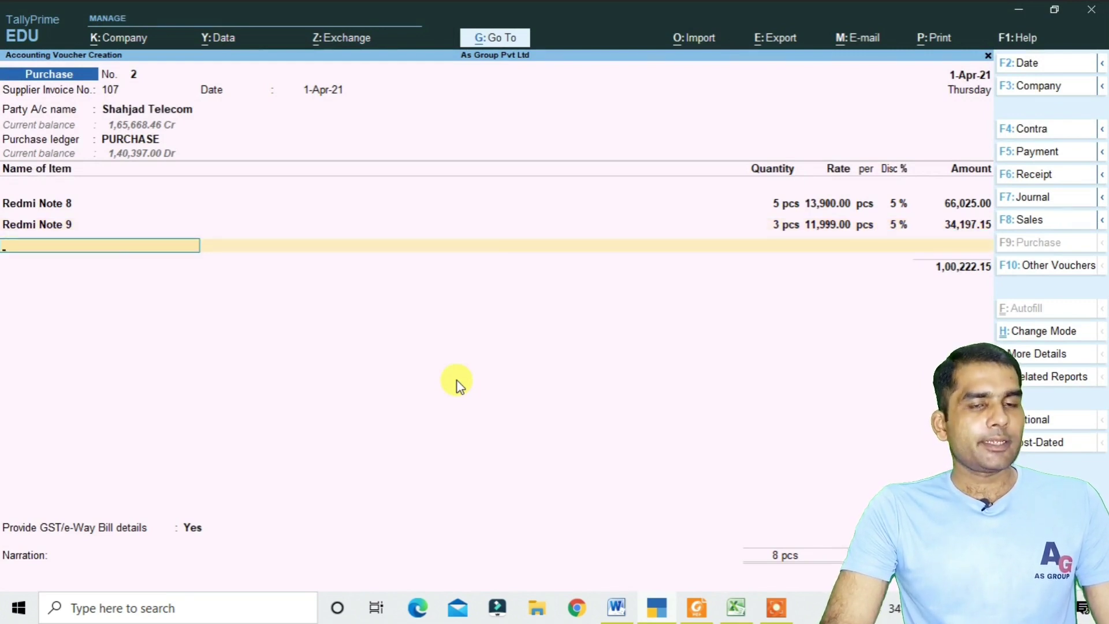
Step: Add Redmi Note 9 Pro as the third item with 3 pcs at a rate of 15,300 and a 3% discount
type("R")
key("Down")
key("Down")
key("Return")
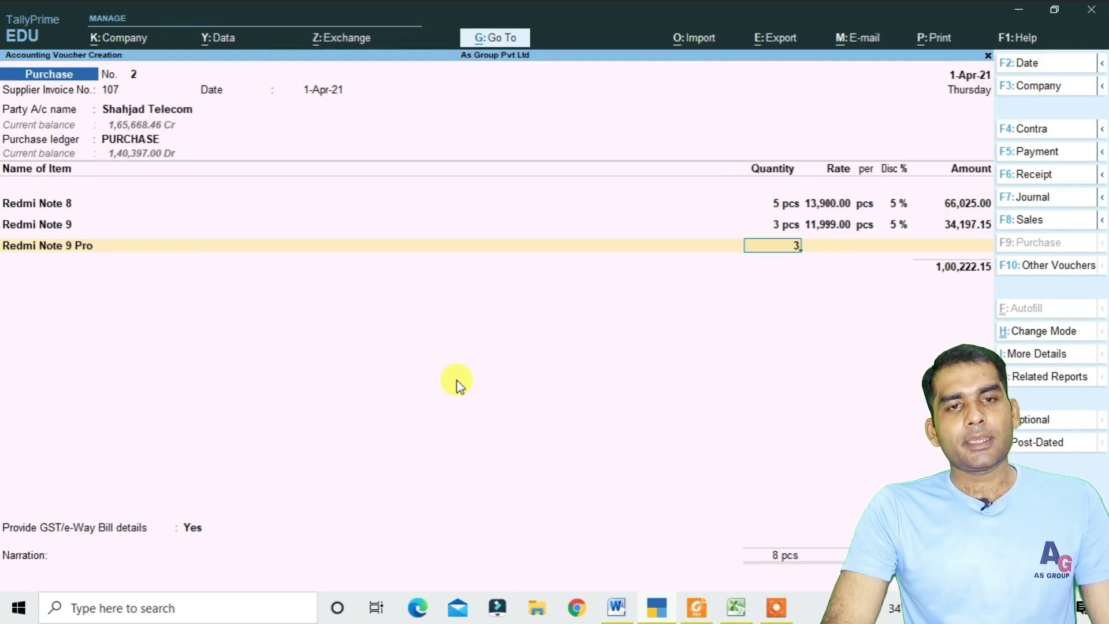
type("3")
key("Return")
type("15")
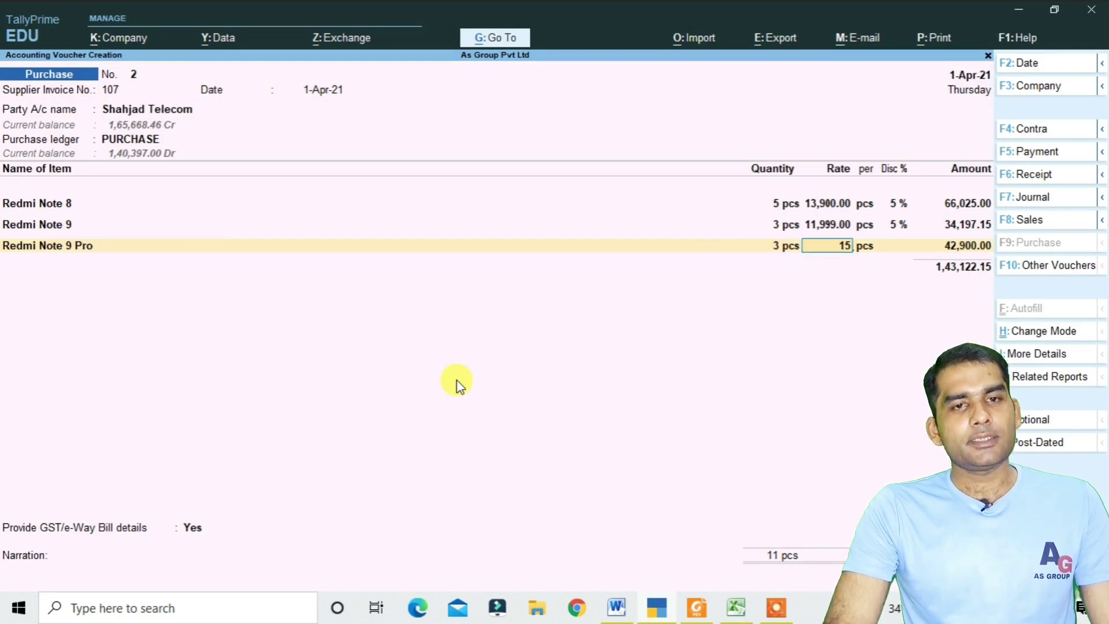
type("300")
key("Return")
key("Return")
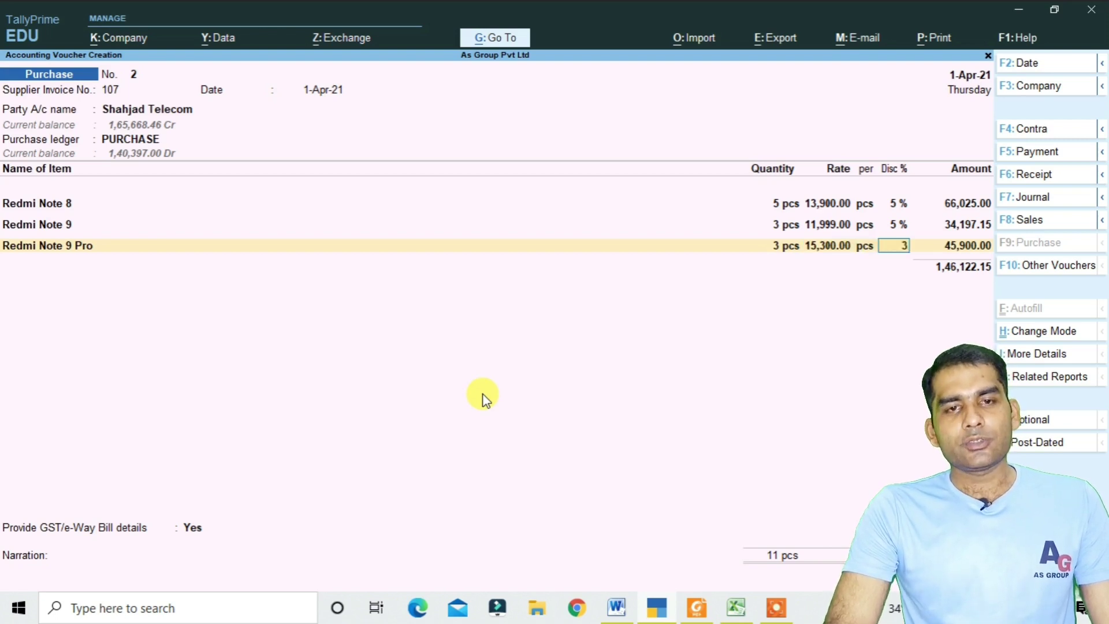
type("3")
key("Return")
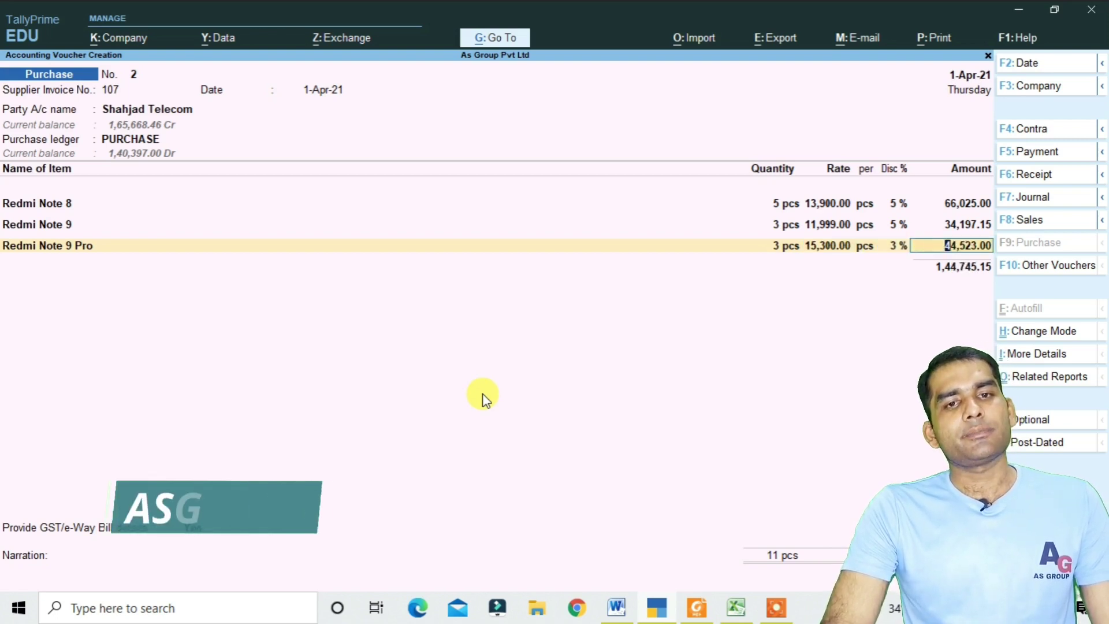
key("Return")
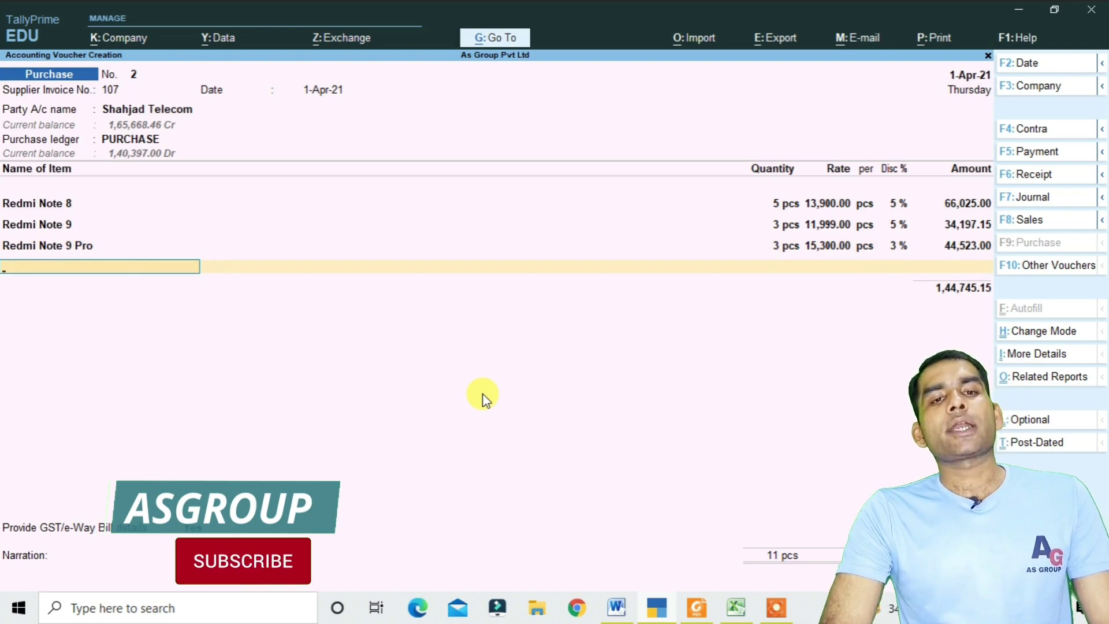
Step: Add the Input I Gst@ 18% ledger below the items and compare the voucher's tax amount with the Excel invoice
key("Return")
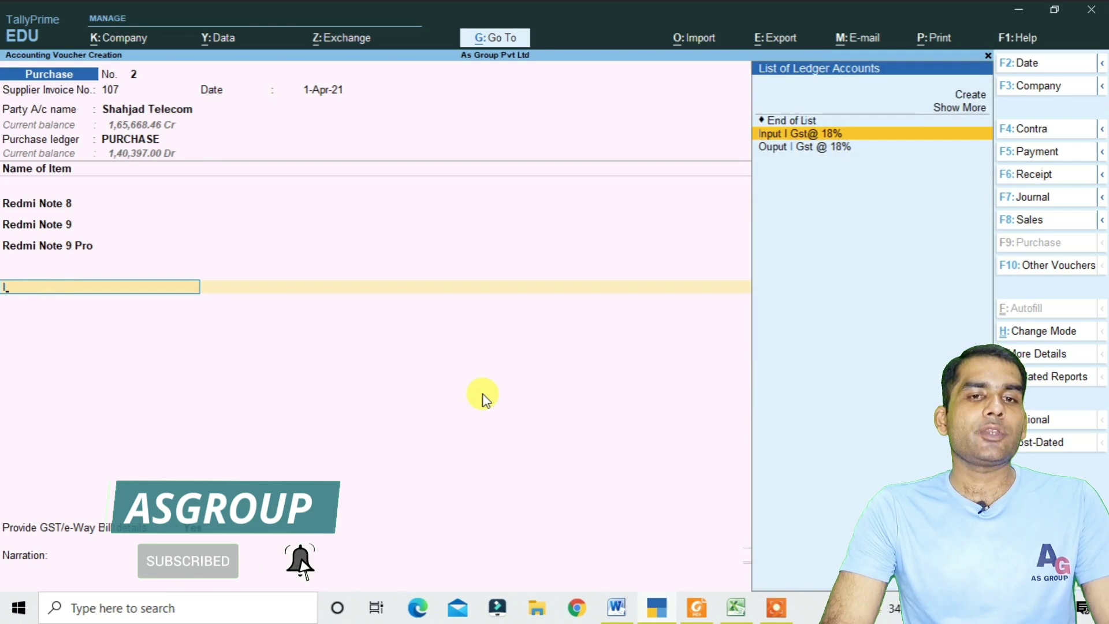
key("Return")
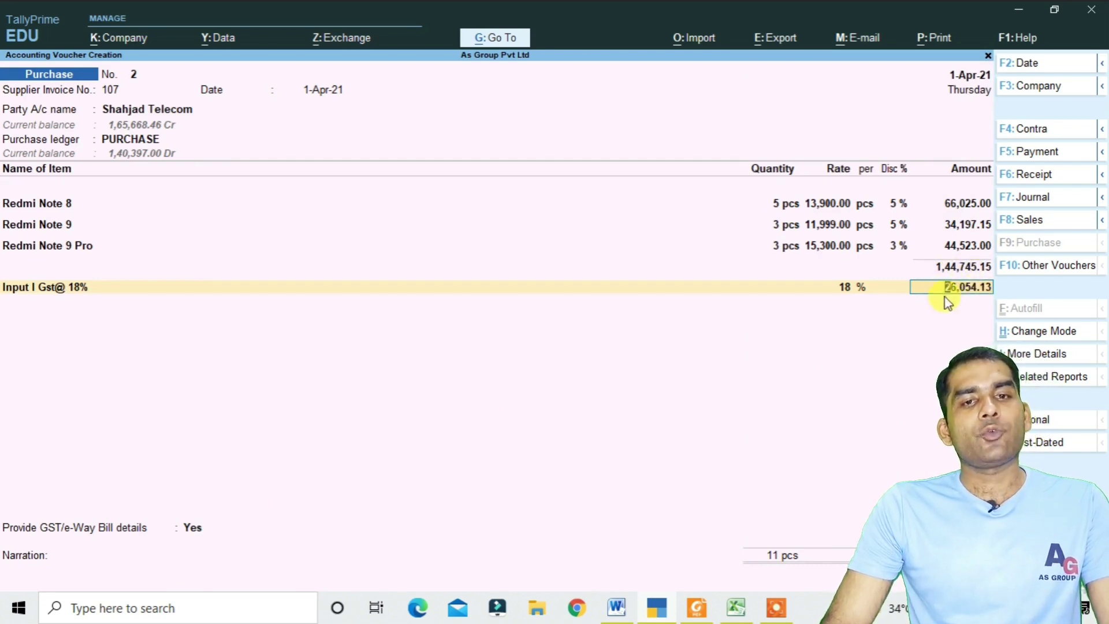
left_click(735, 606)
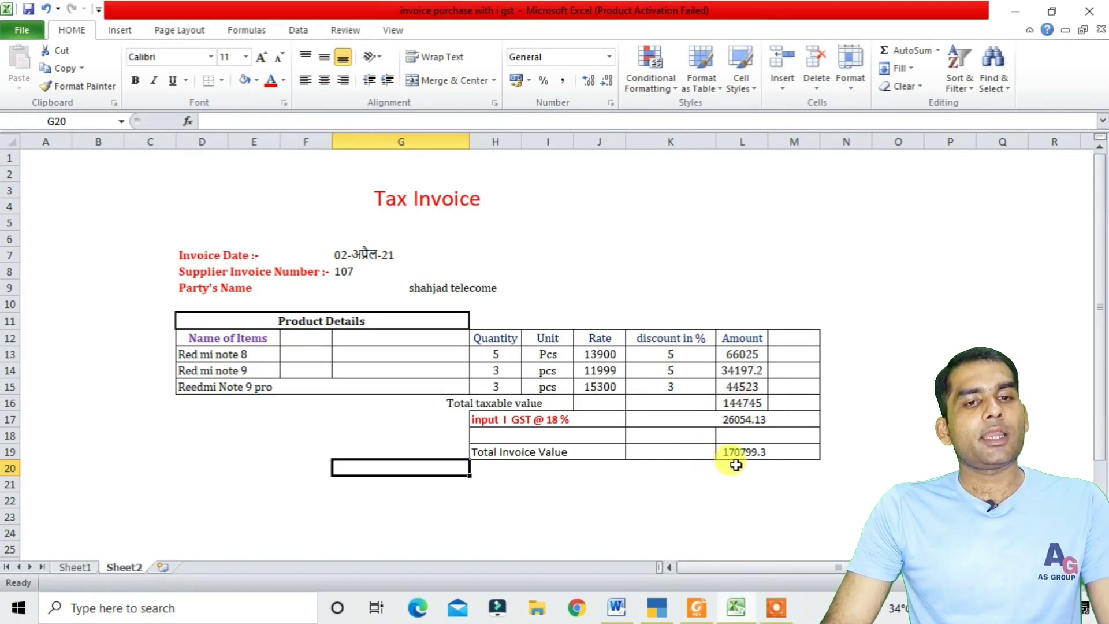
left_click(667, 610)
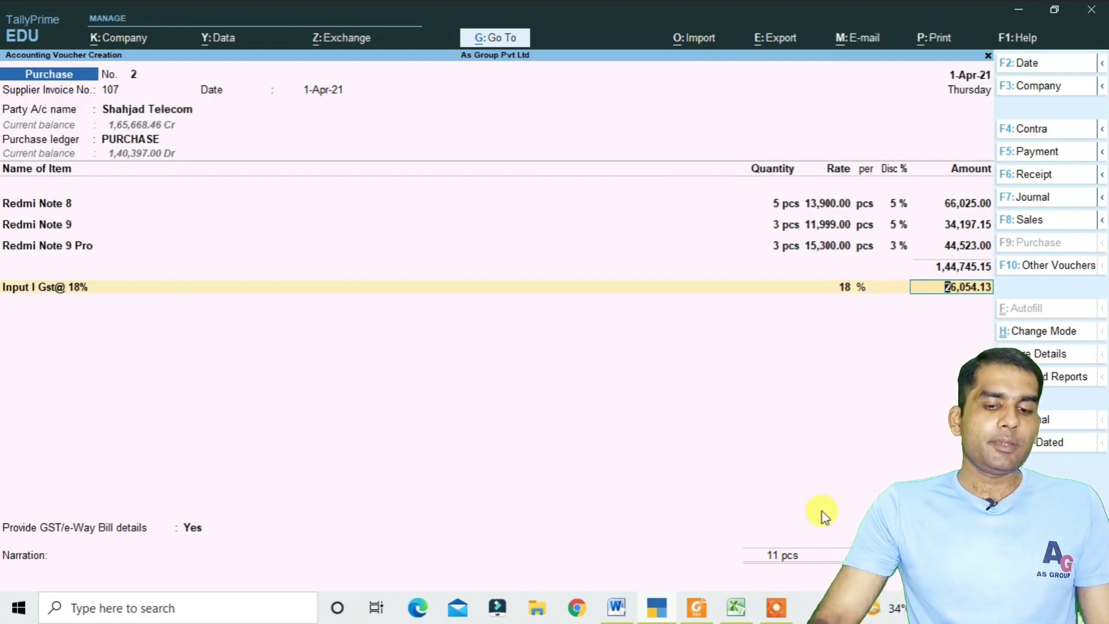
Step: Set Provide GST/e-Way Bill details to No and save the purchase voucher
key("Return")
key("Return")
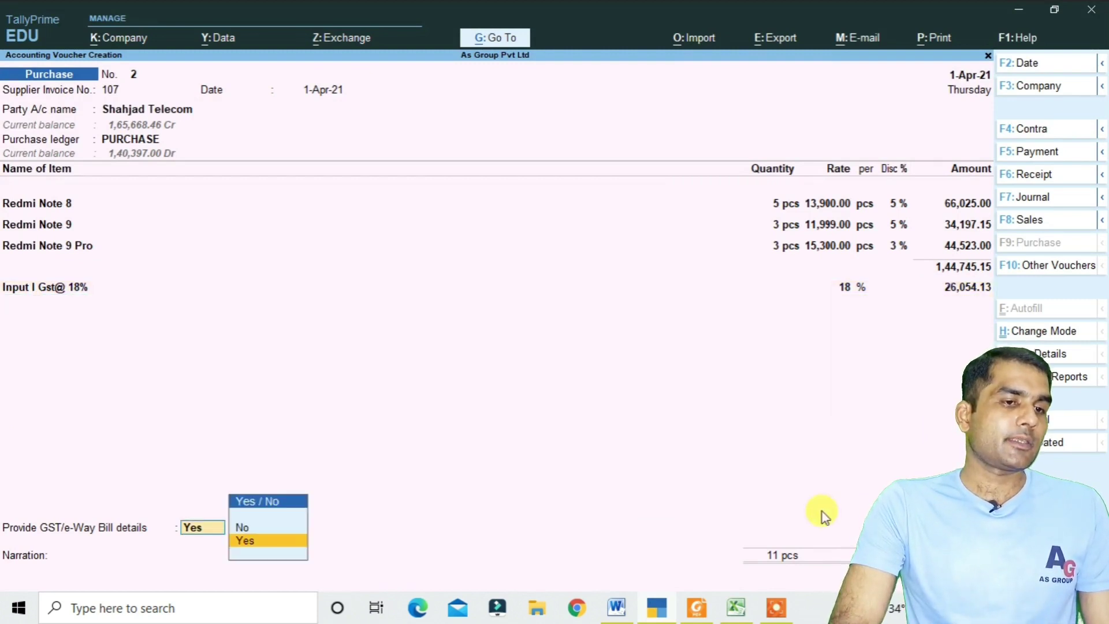
key("Up")
key("Return")
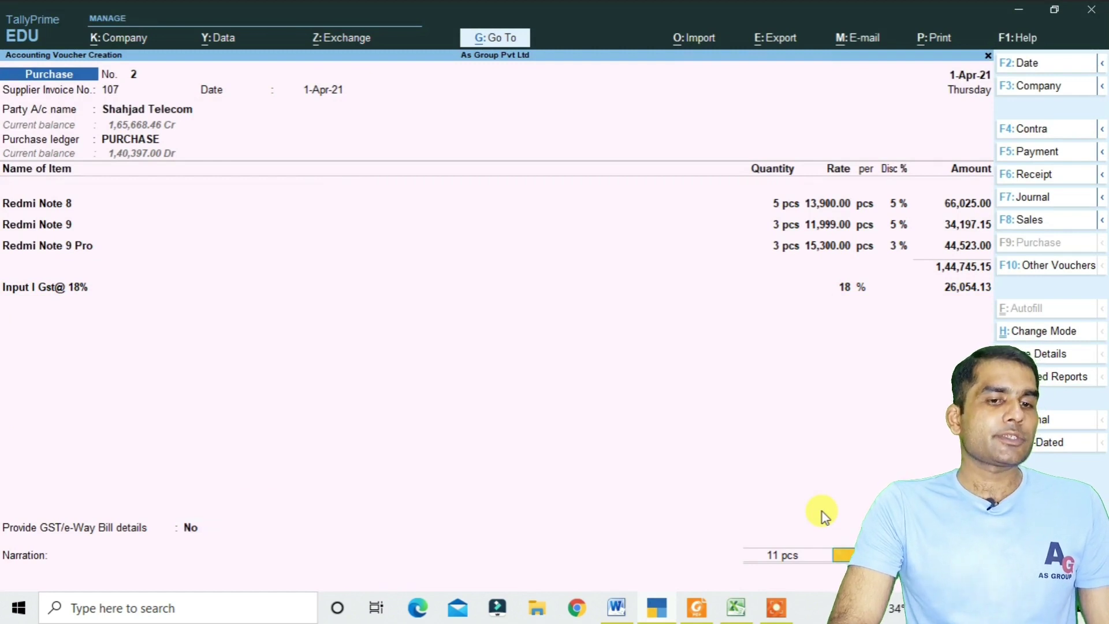
key("ctrl")
key("ctrl+a")
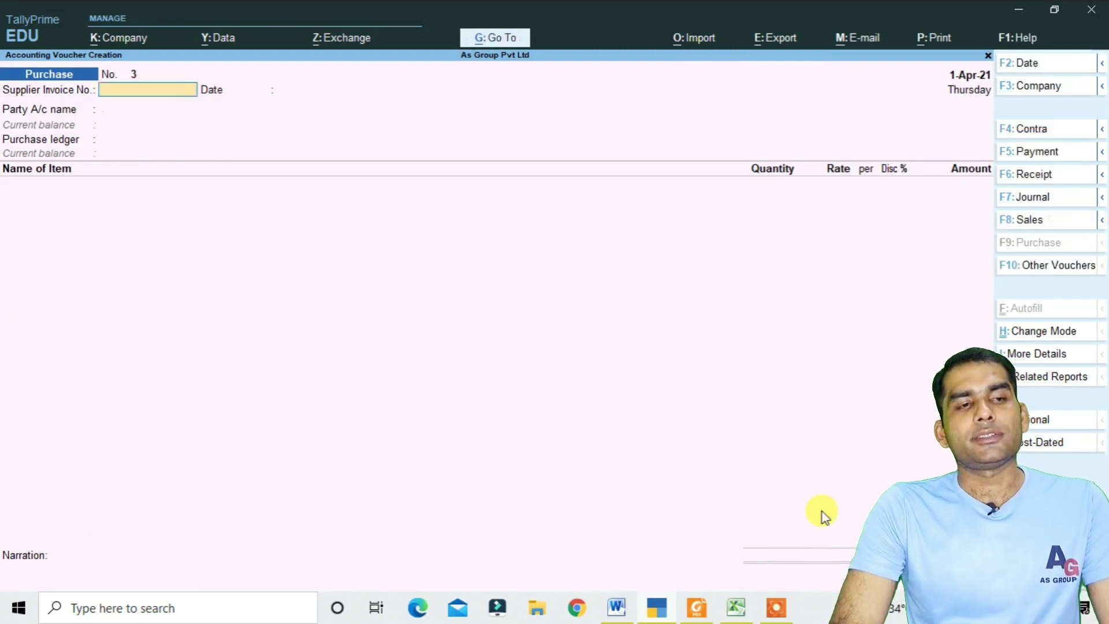